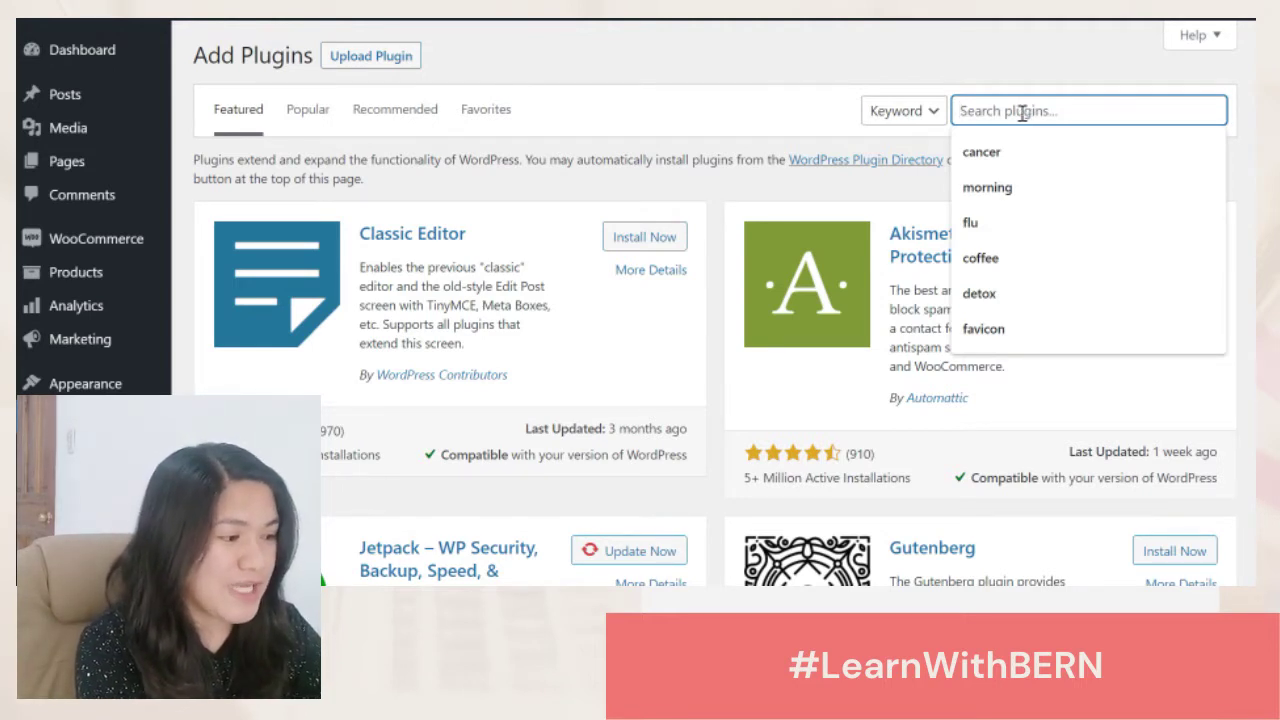
Search the plugin directory for elementor, and install and activate the Elementor Website Builder plugin.
text(elem)
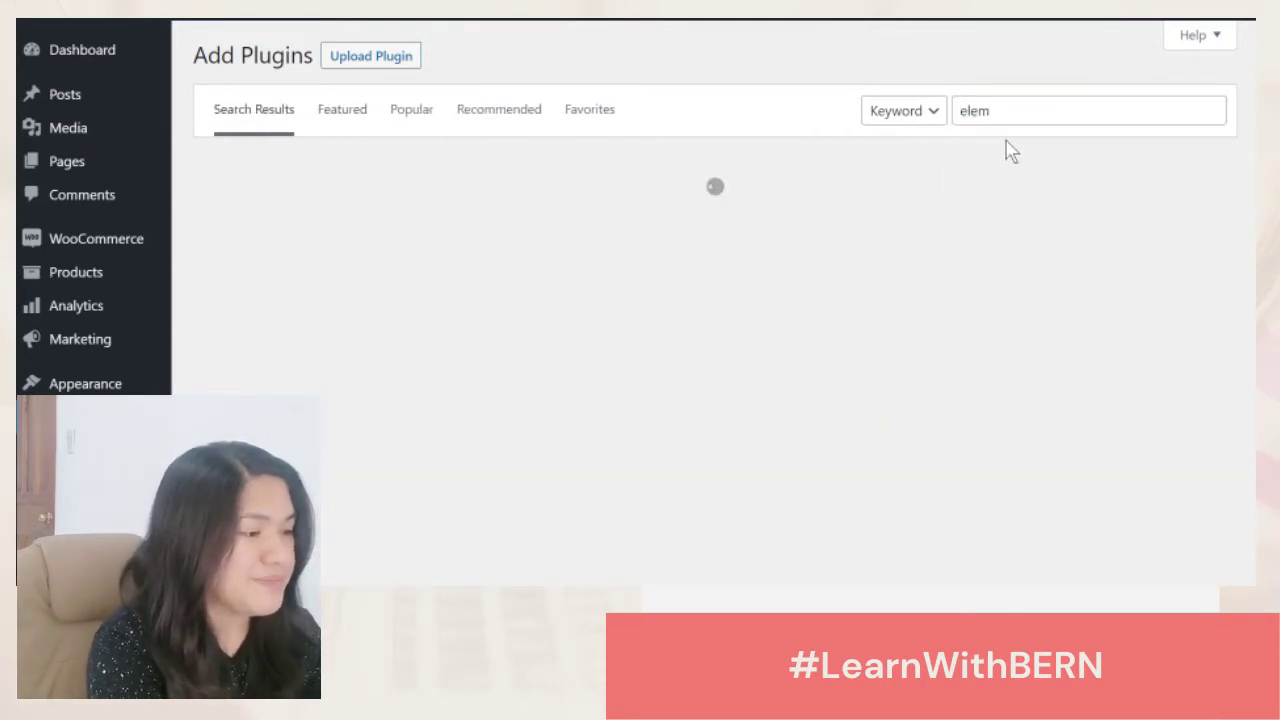
click(1014, 109)
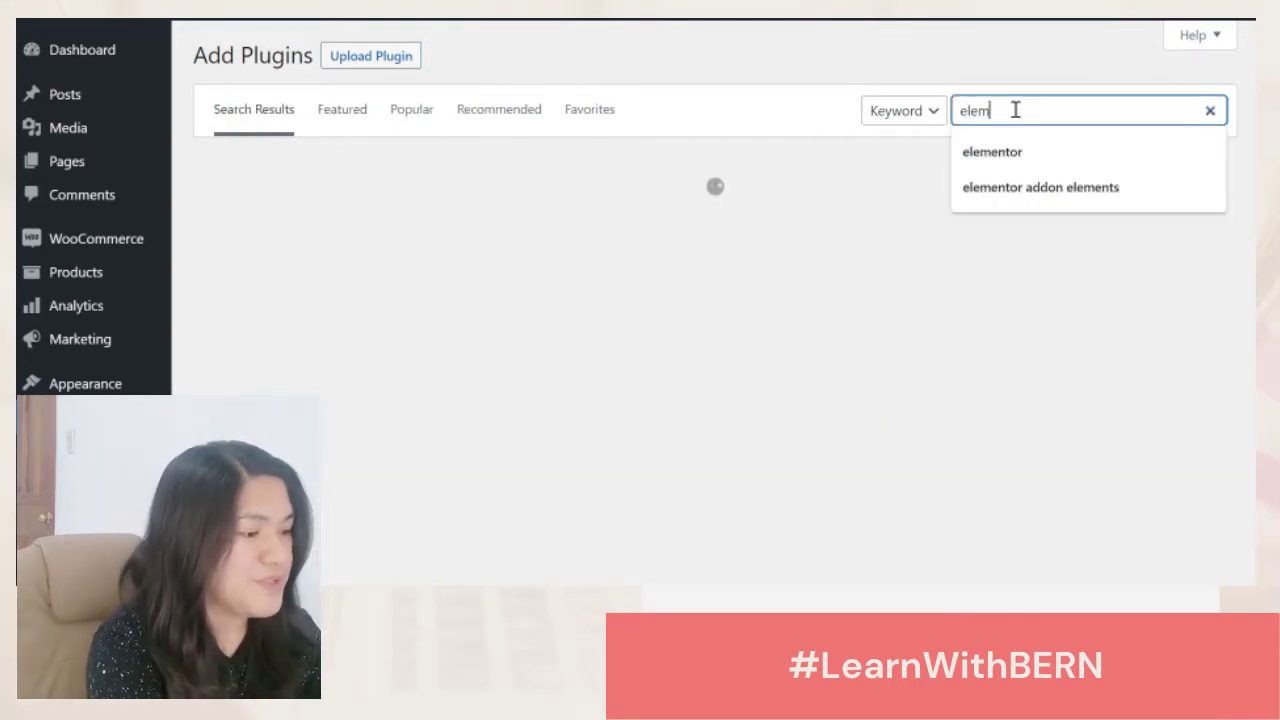
click(1011, 162)
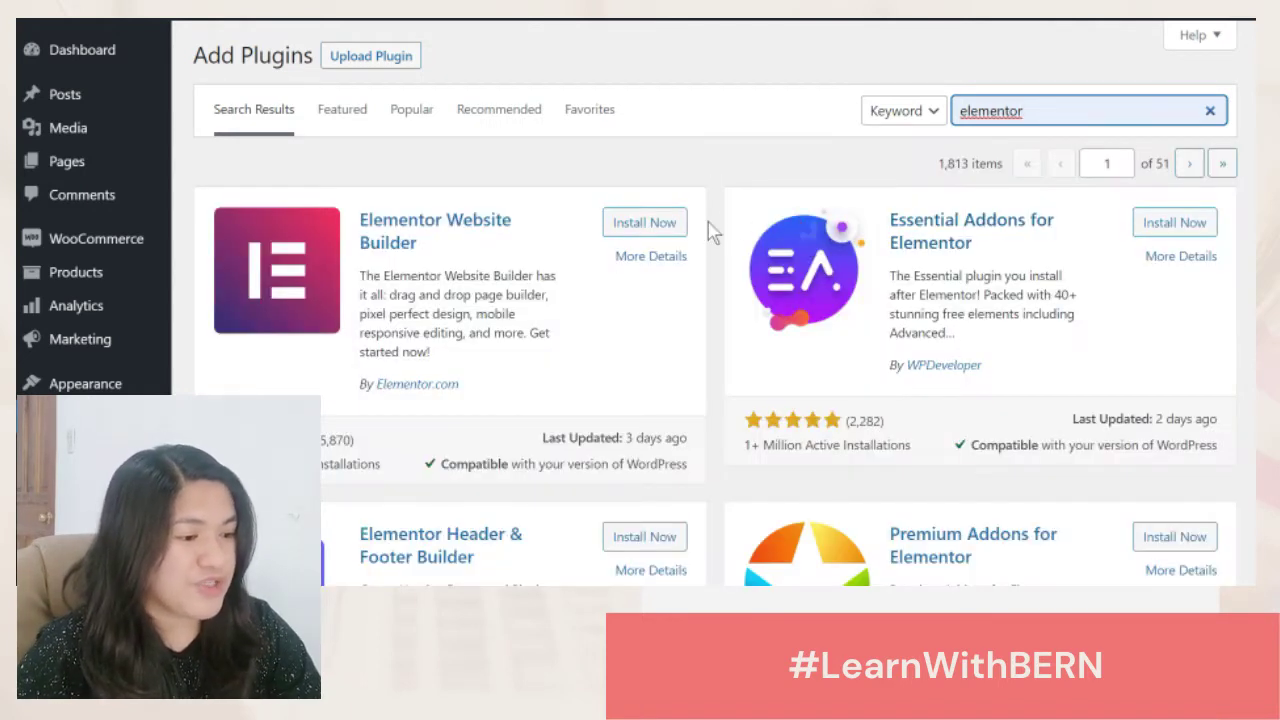
click(628, 228)
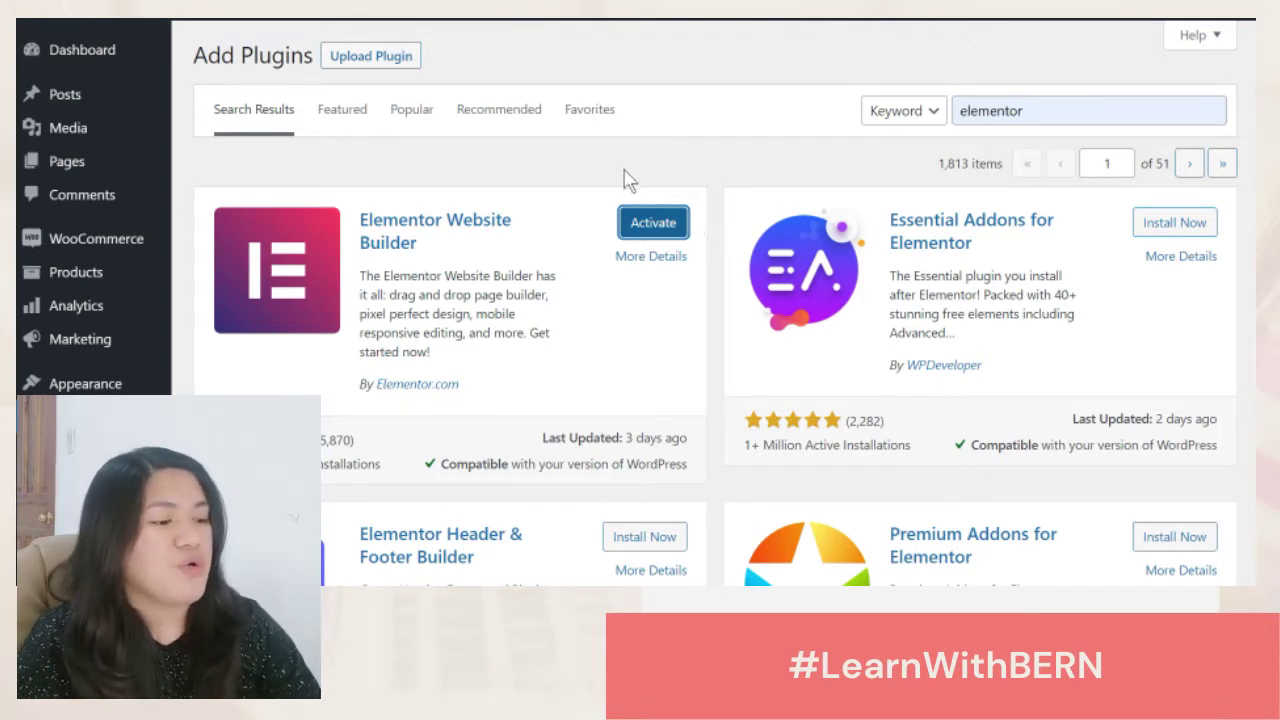
click(645, 226)
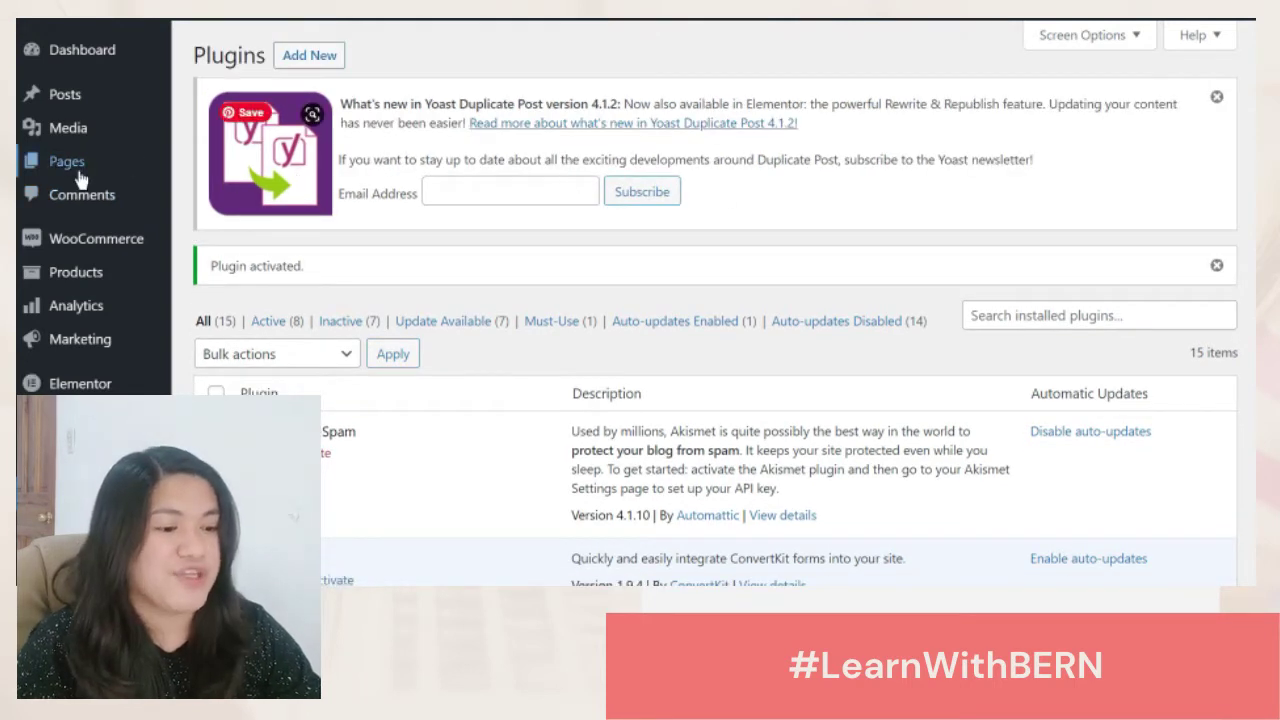
Create a new page and open it for editing with Elementor.
mouse_move(66, 170)
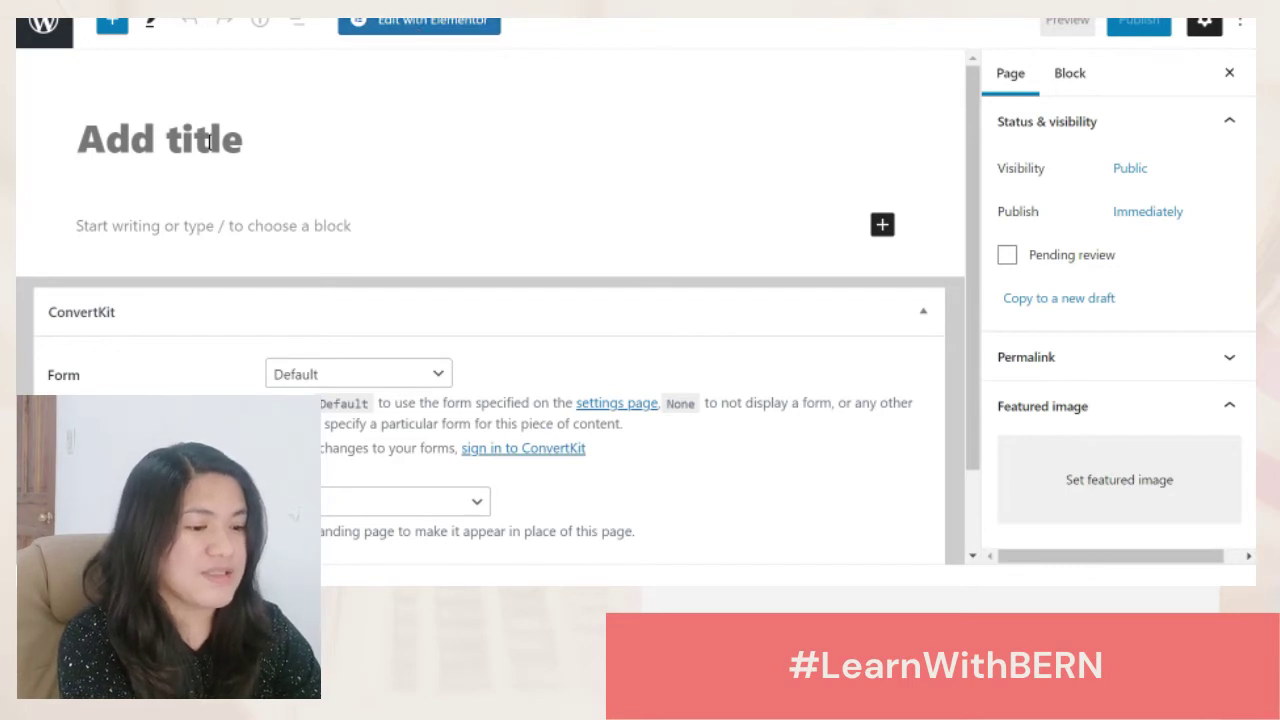
click(431, 37)
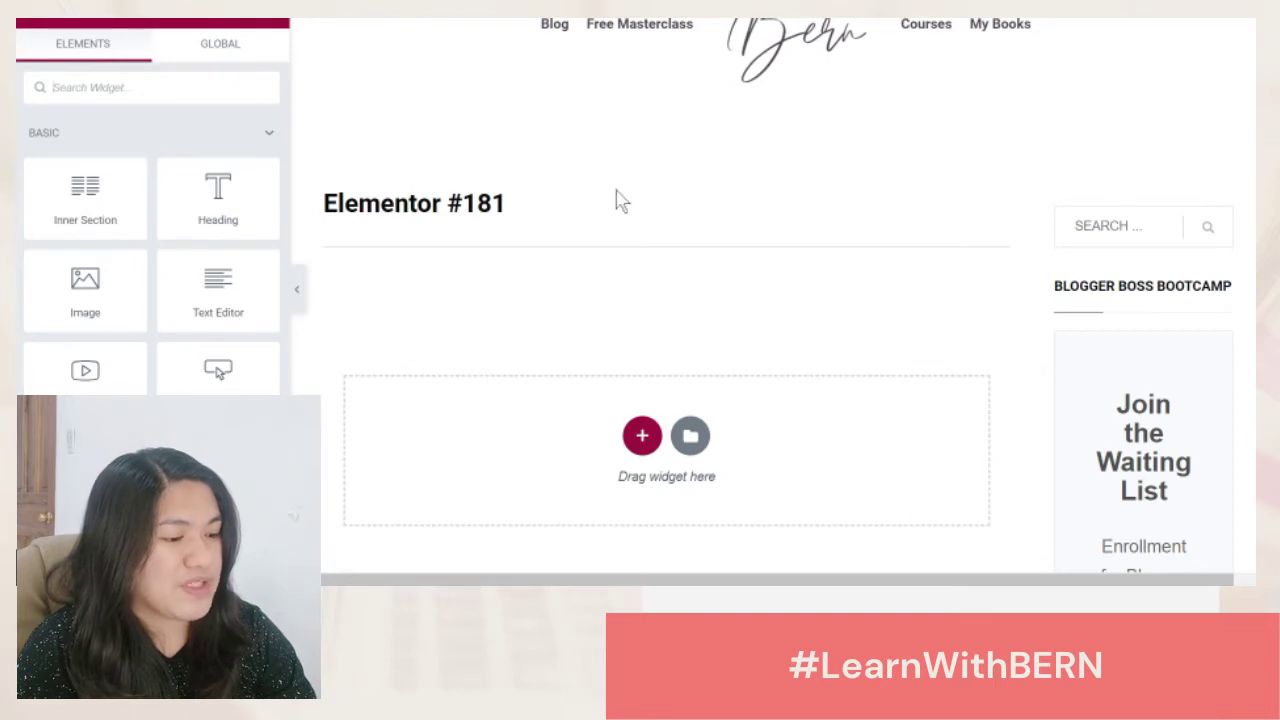
Add a single-column section to the page and set its content width to Full Width.
right_click(641, 440)
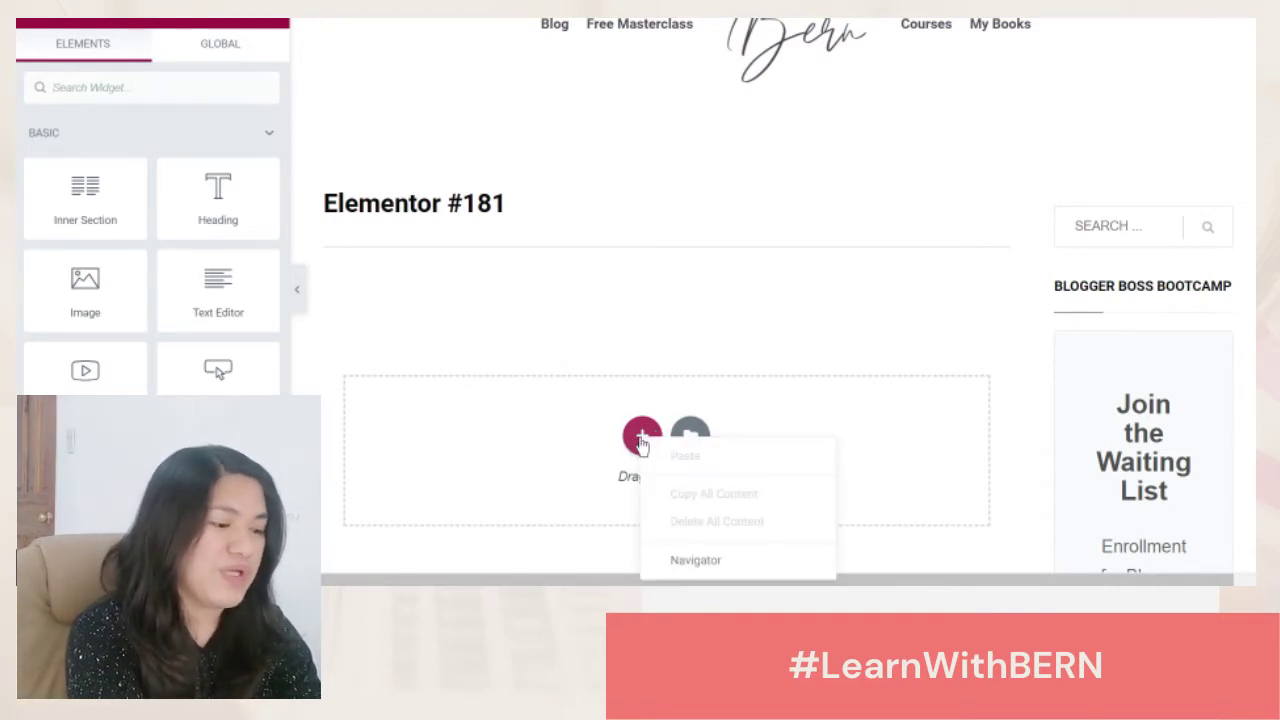
click(640, 438)
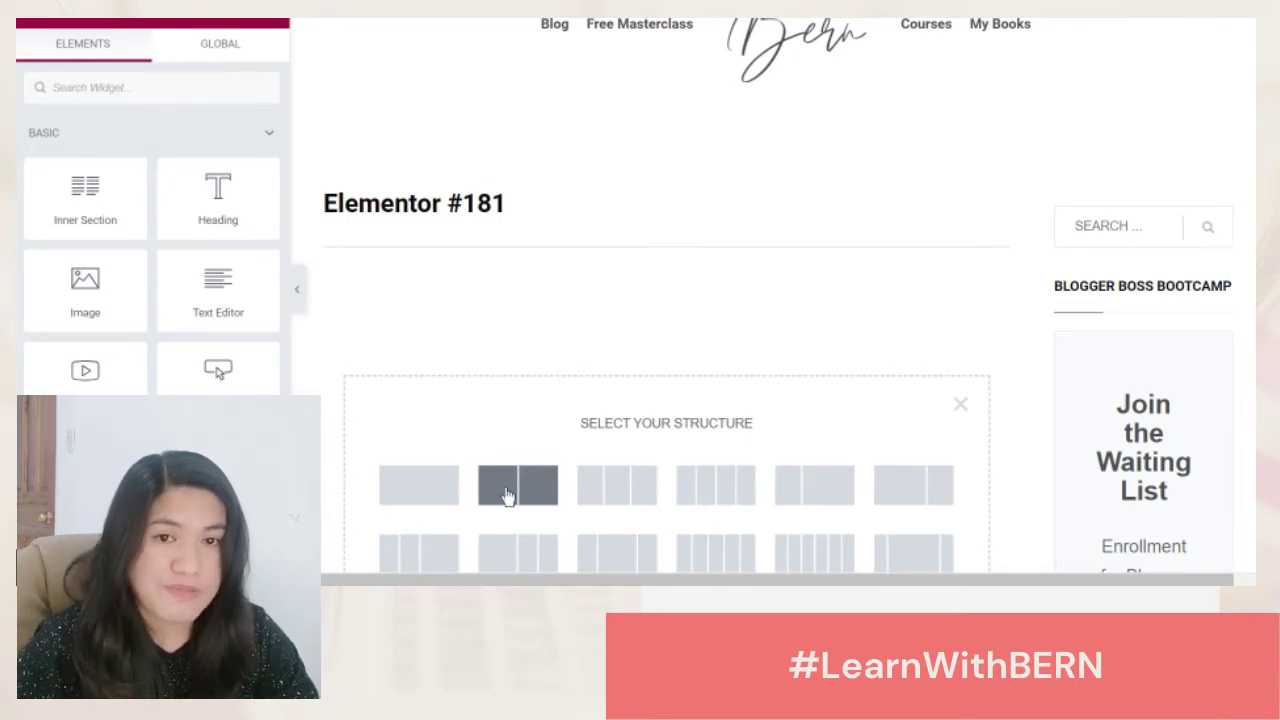
click(424, 489)
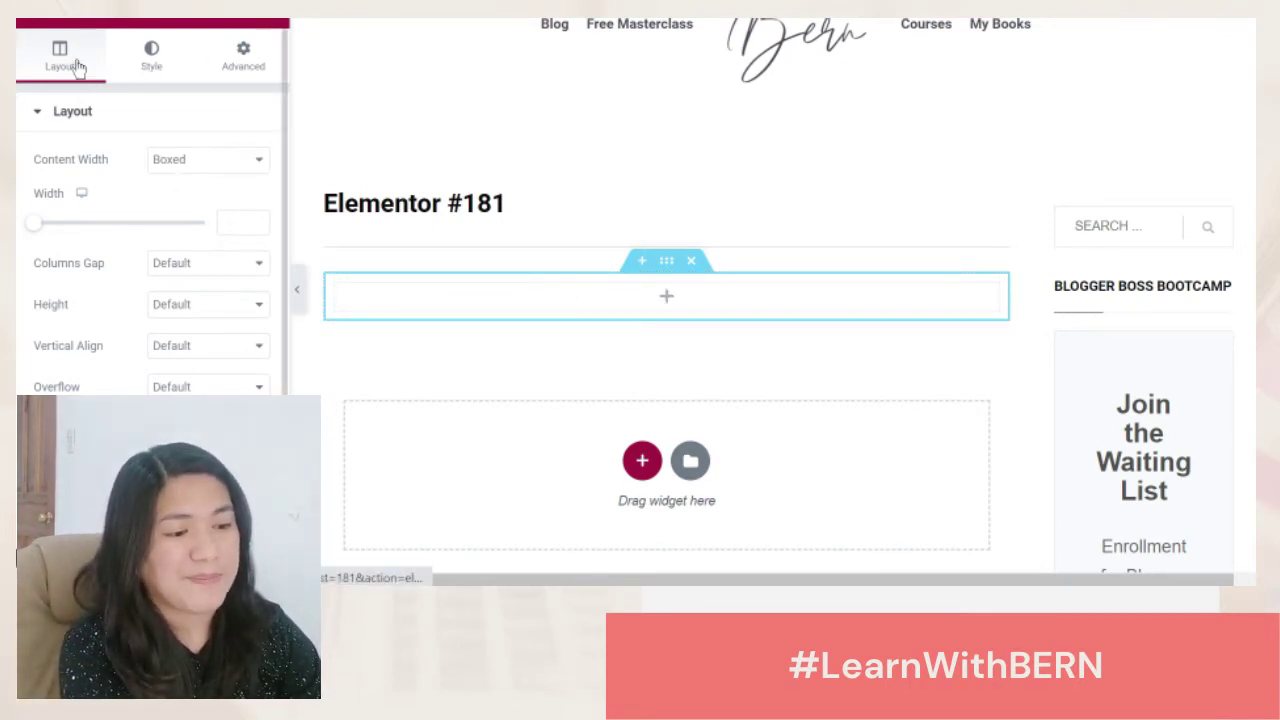
click(226, 163)
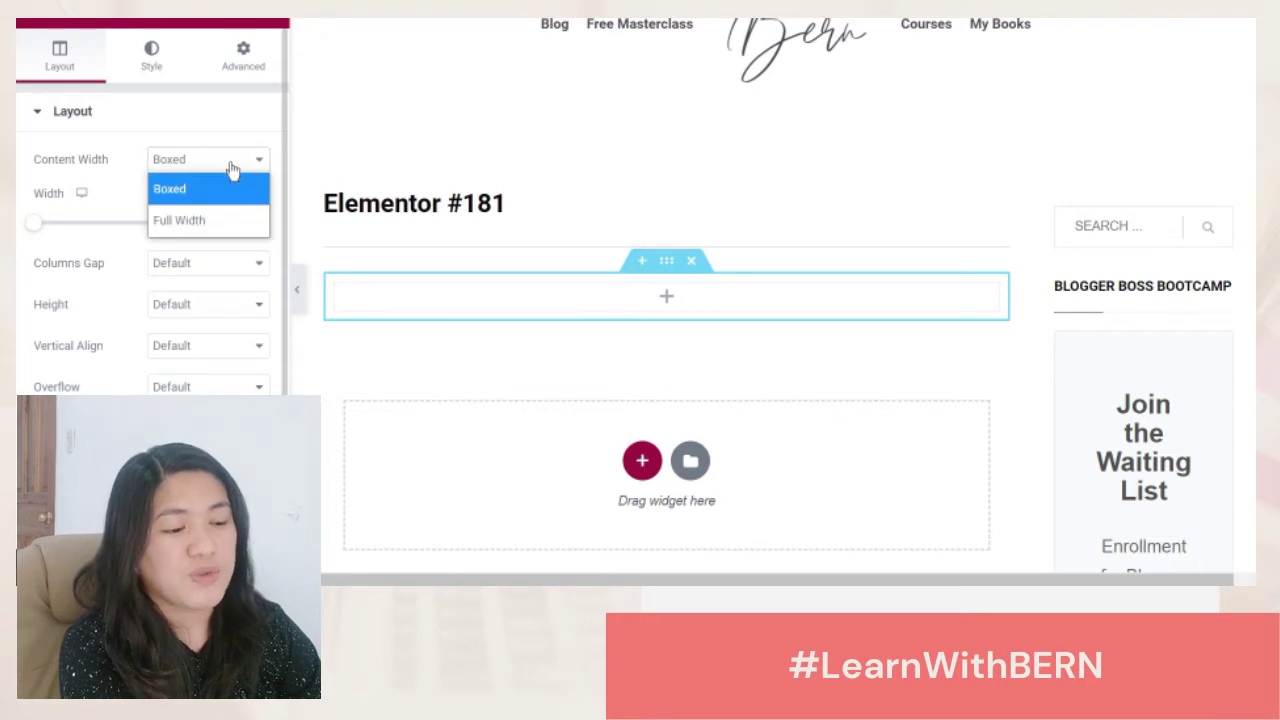
click(209, 220)
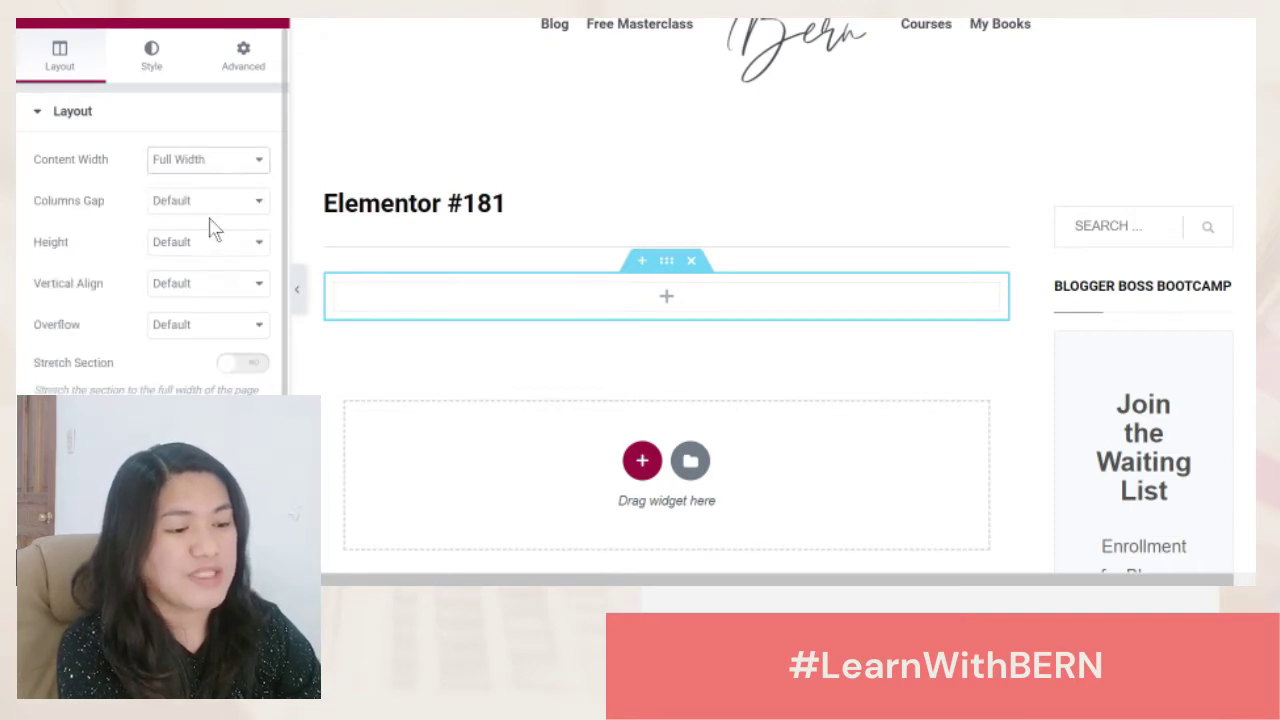
Give the section a Classic background with white as its colour.
click(155, 66)
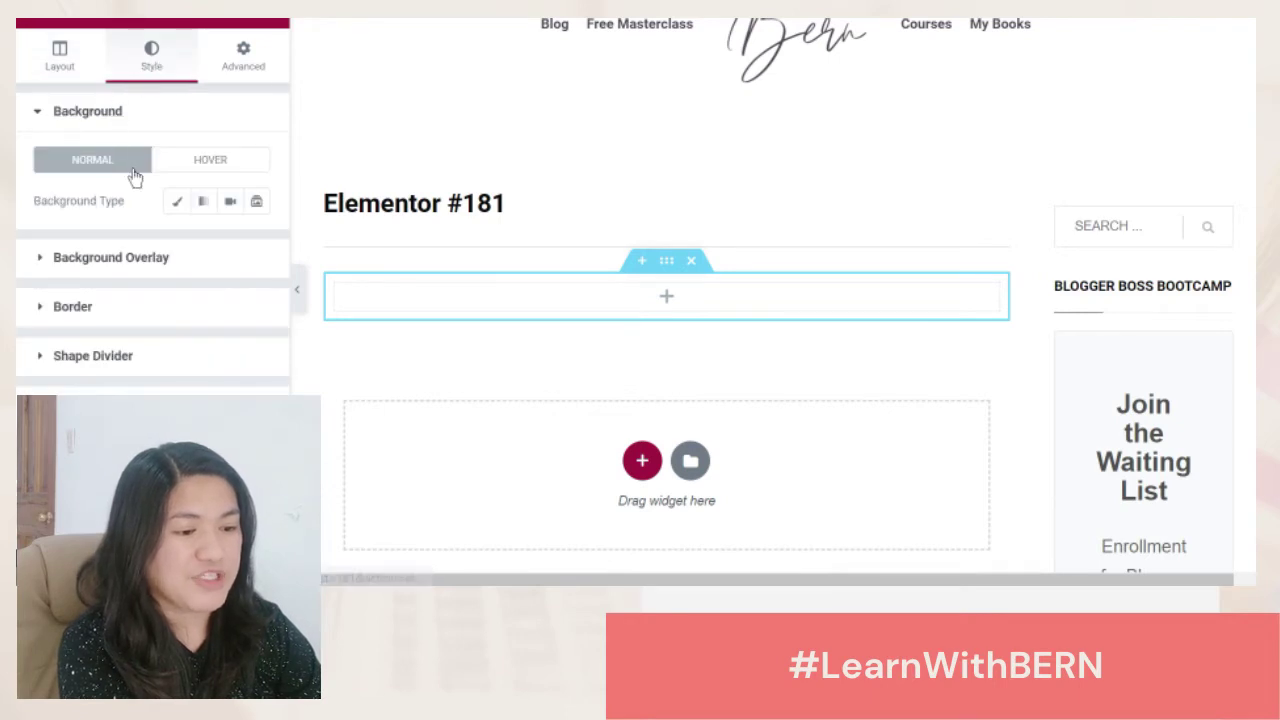
click(177, 207)
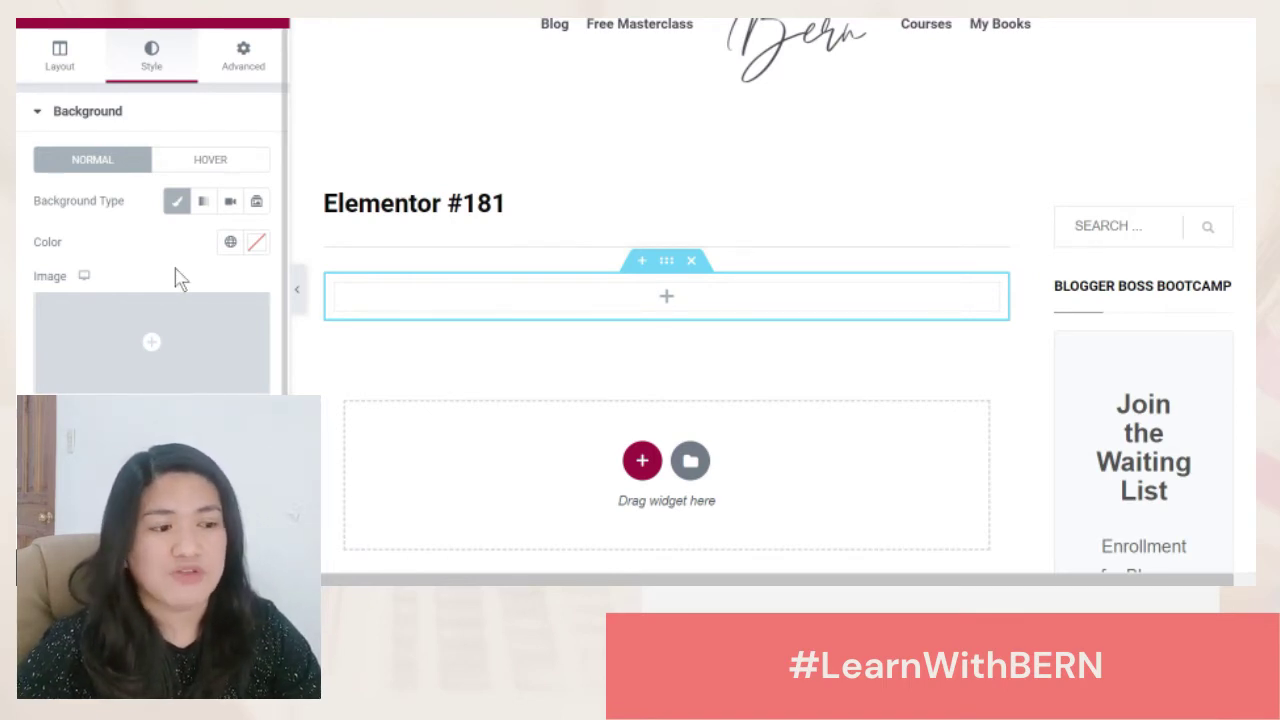
click(175, 204)
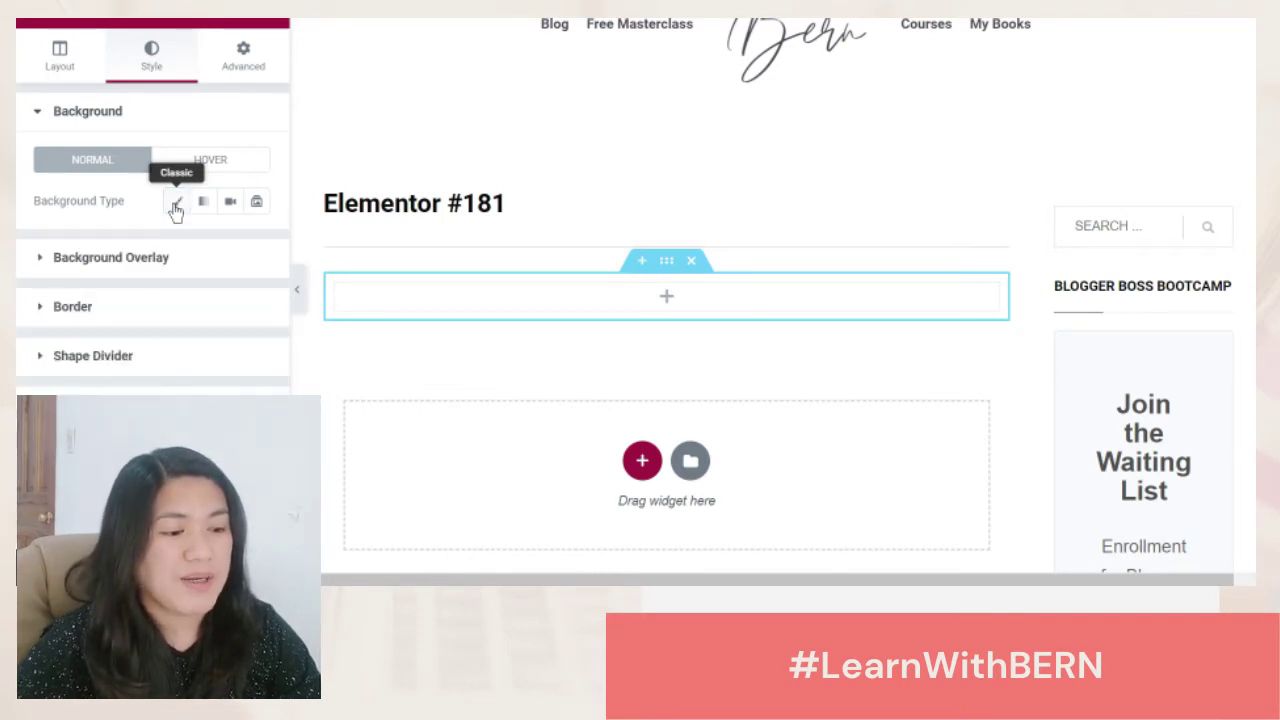
click(175, 204)
click(257, 246)
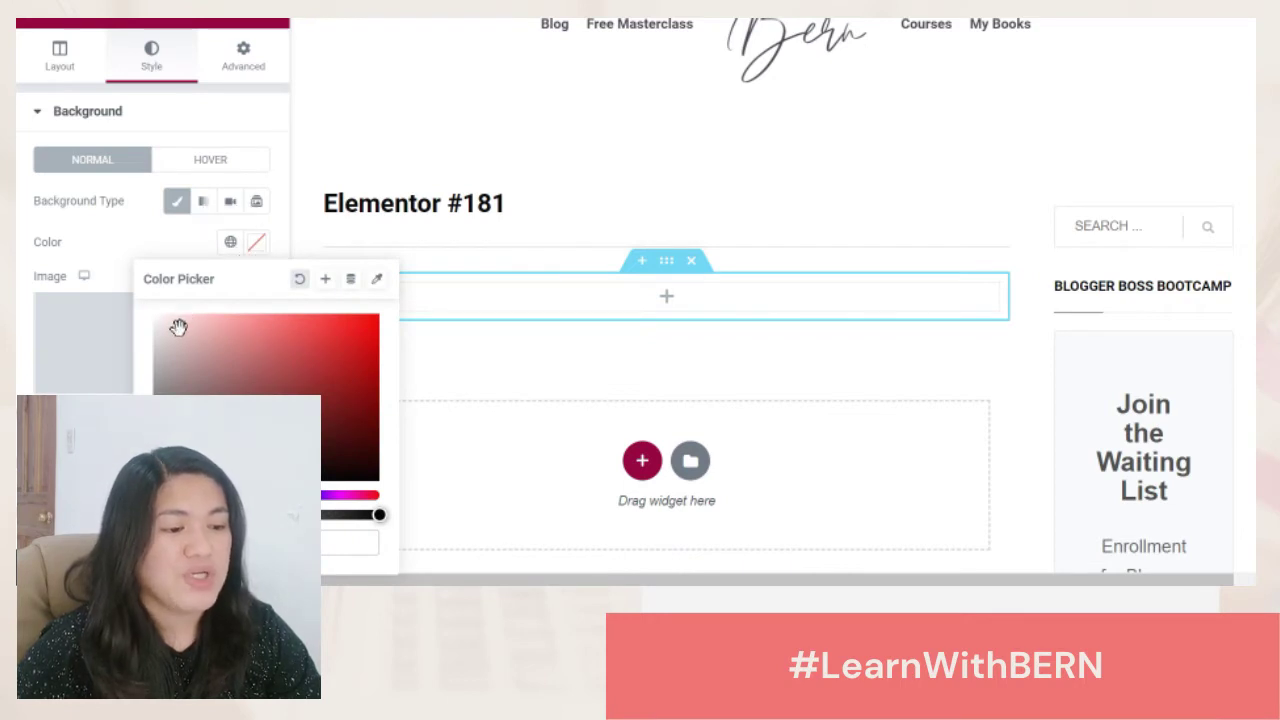
click(158, 331)
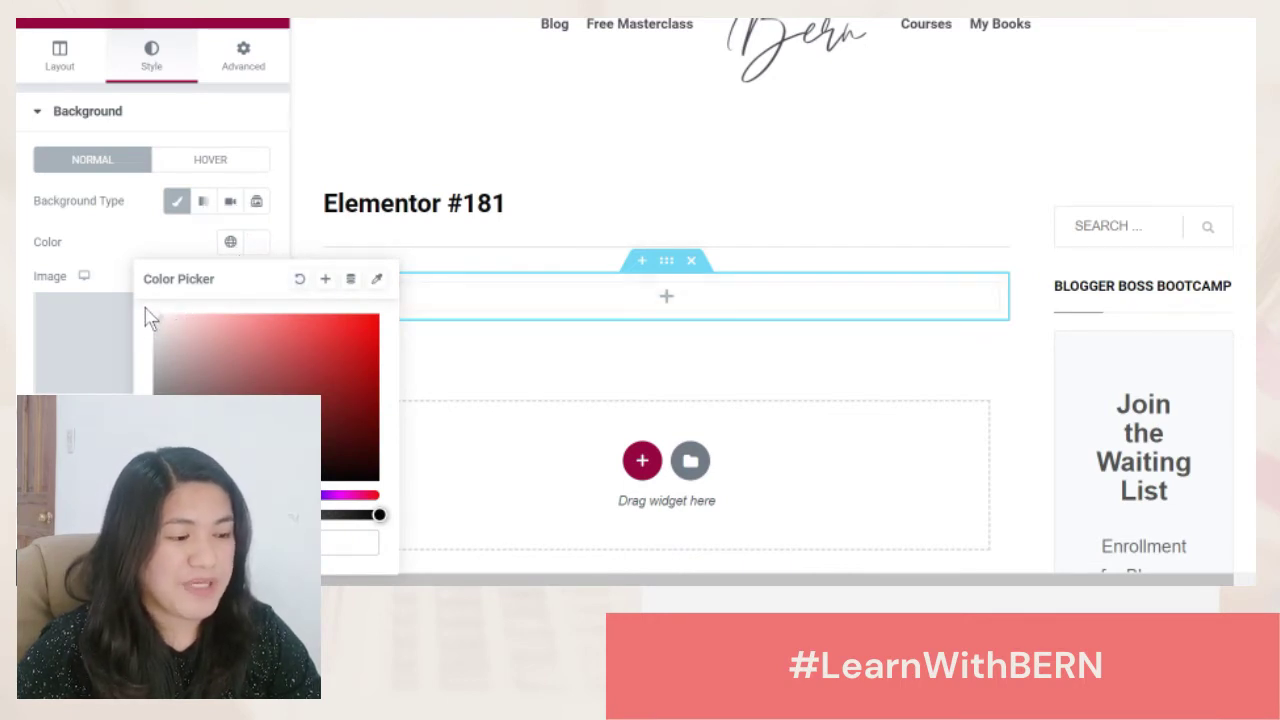
click(131, 229)
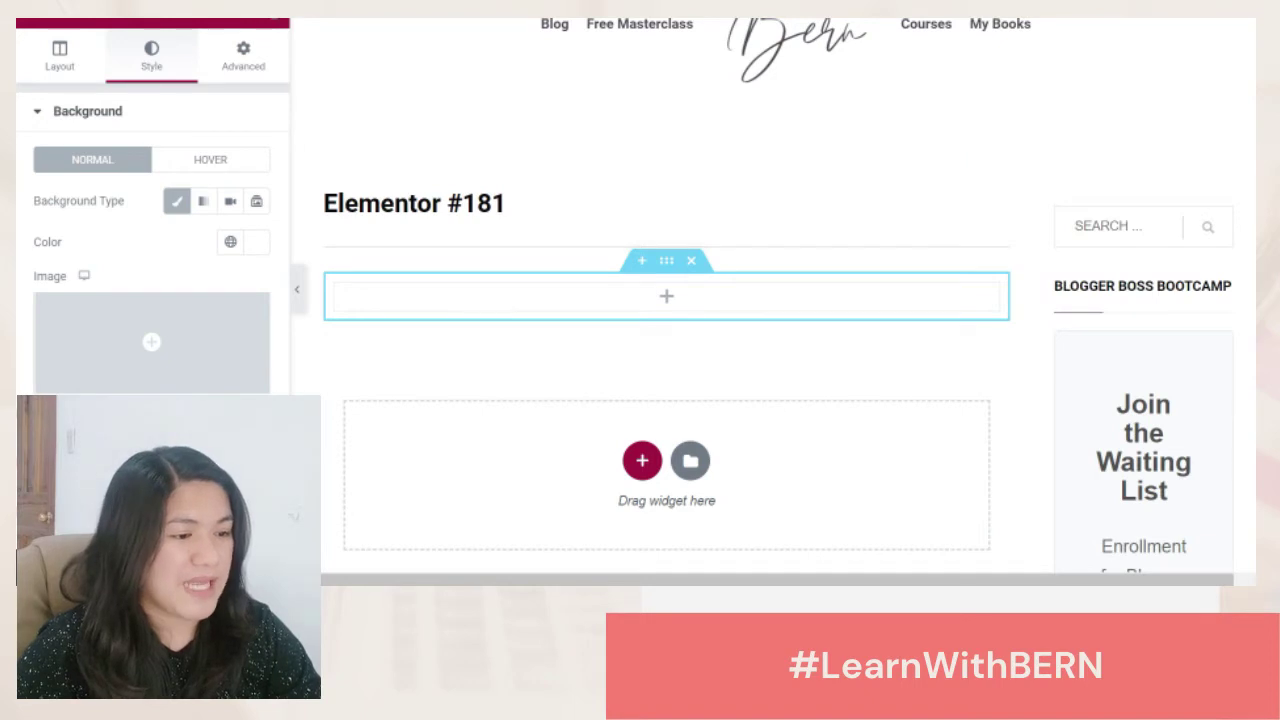
Place an Inner Section widget inside the empty full-width section.
click(275, 21)
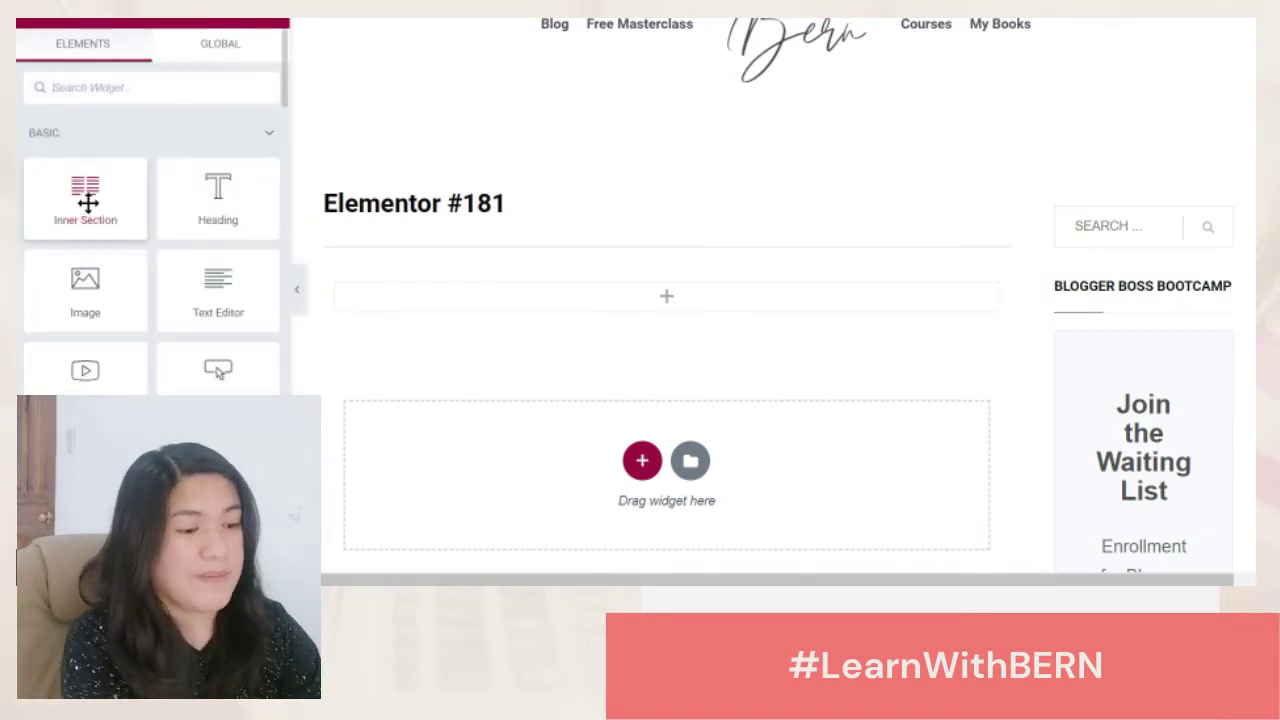
mouse_move(87, 203)
mouse_down()
mouse_move(94, 185)
mouse_move(86, 192)
mouse_up()
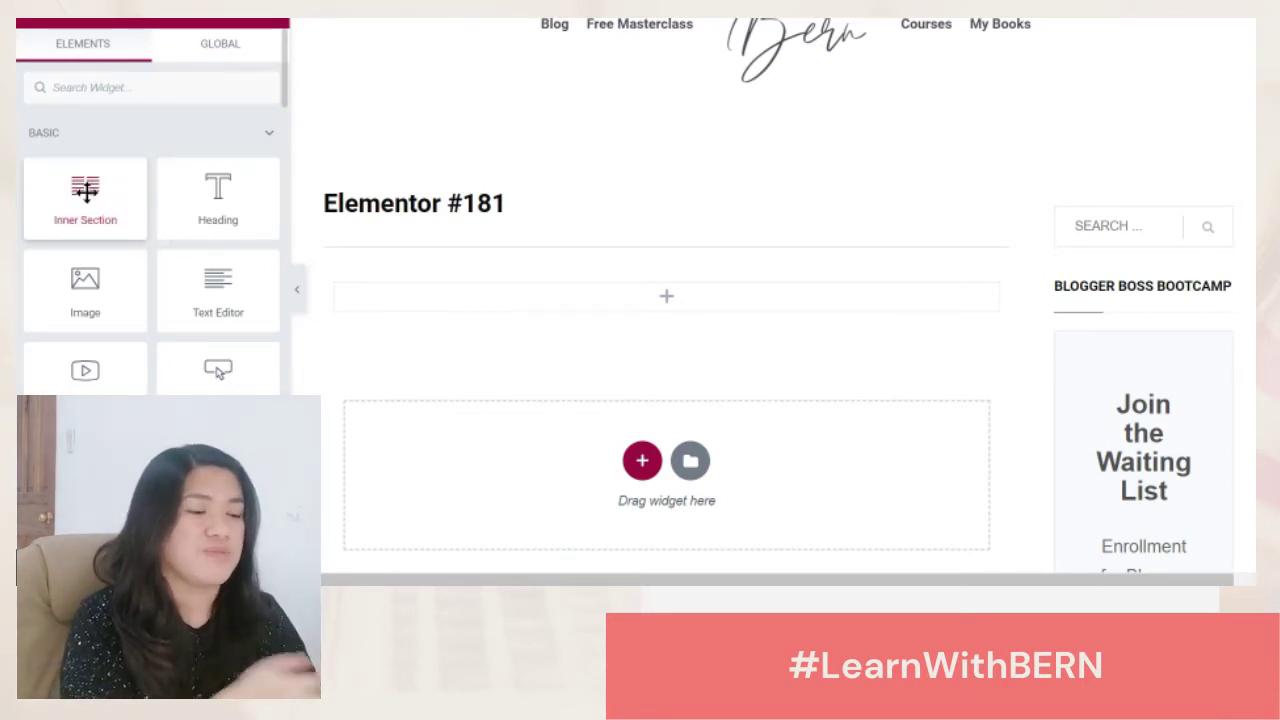
drag(85, 192, 694, 306)
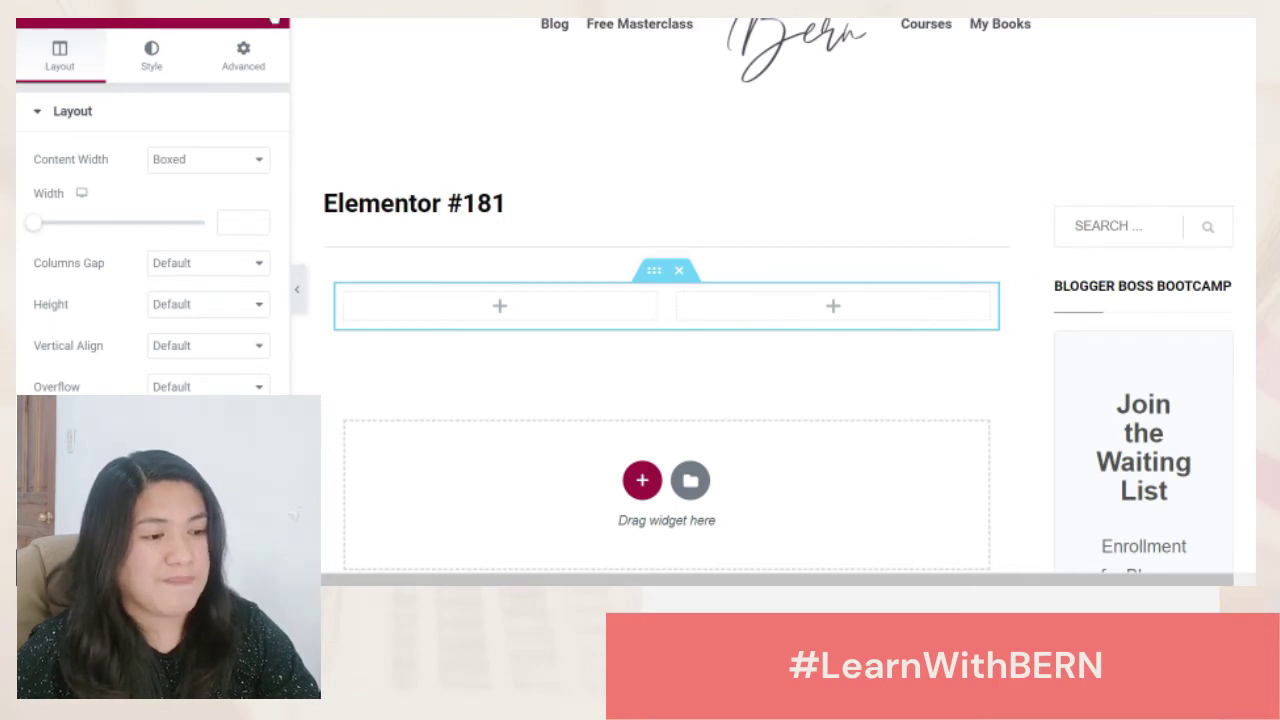
Add an Image widget to the inner section's left column and insert a-bloggers-journal-book-pic.jpg from the media library.
click(274, 19)
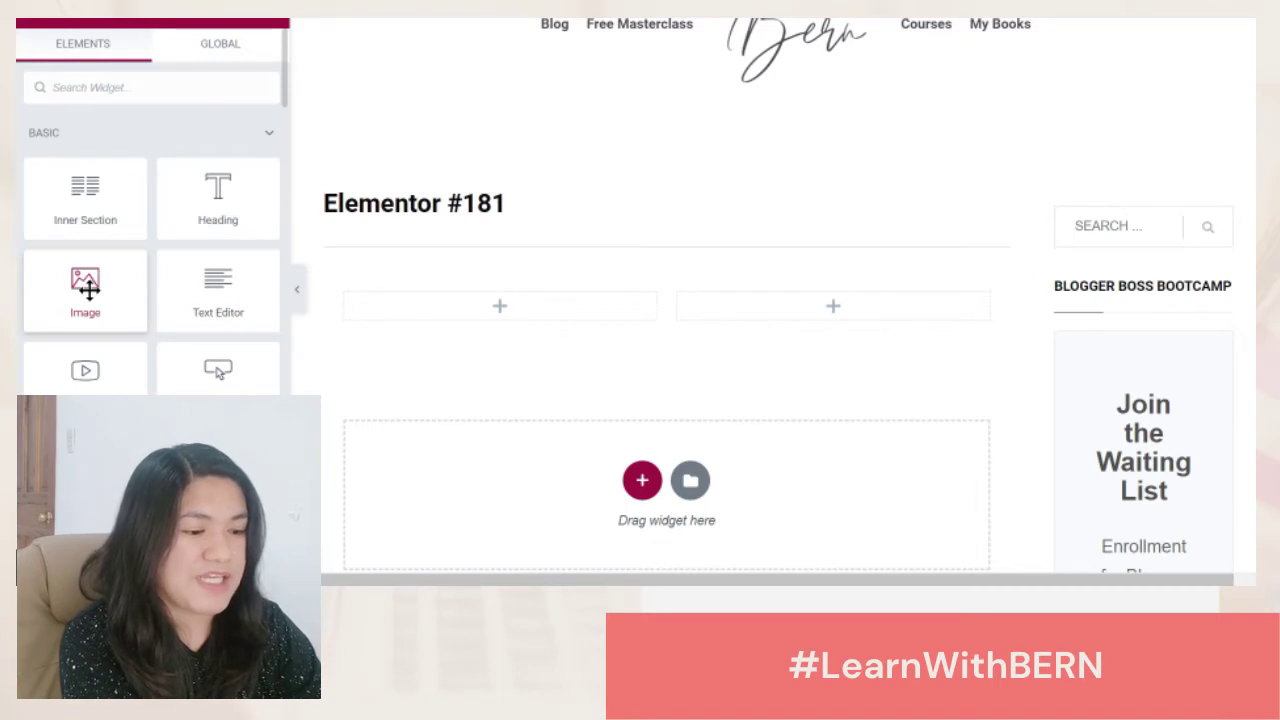
drag(89, 289, 486, 306)
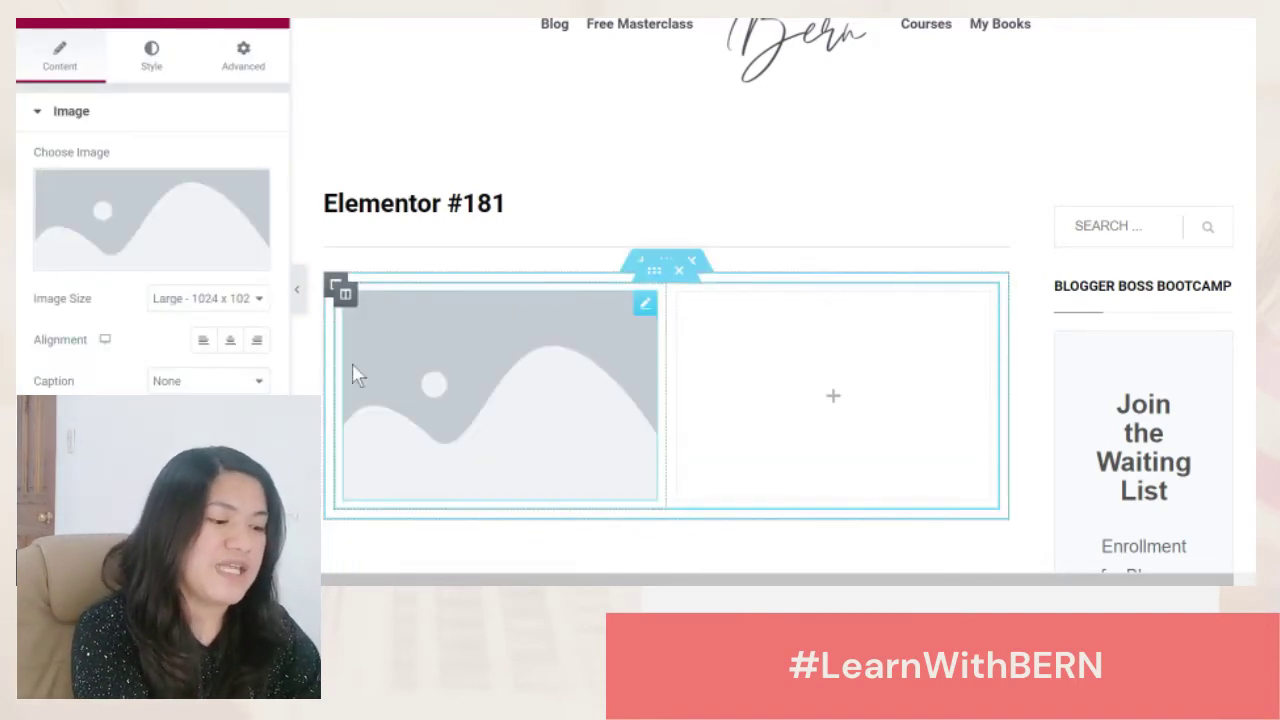
mouse_move(197, 252)
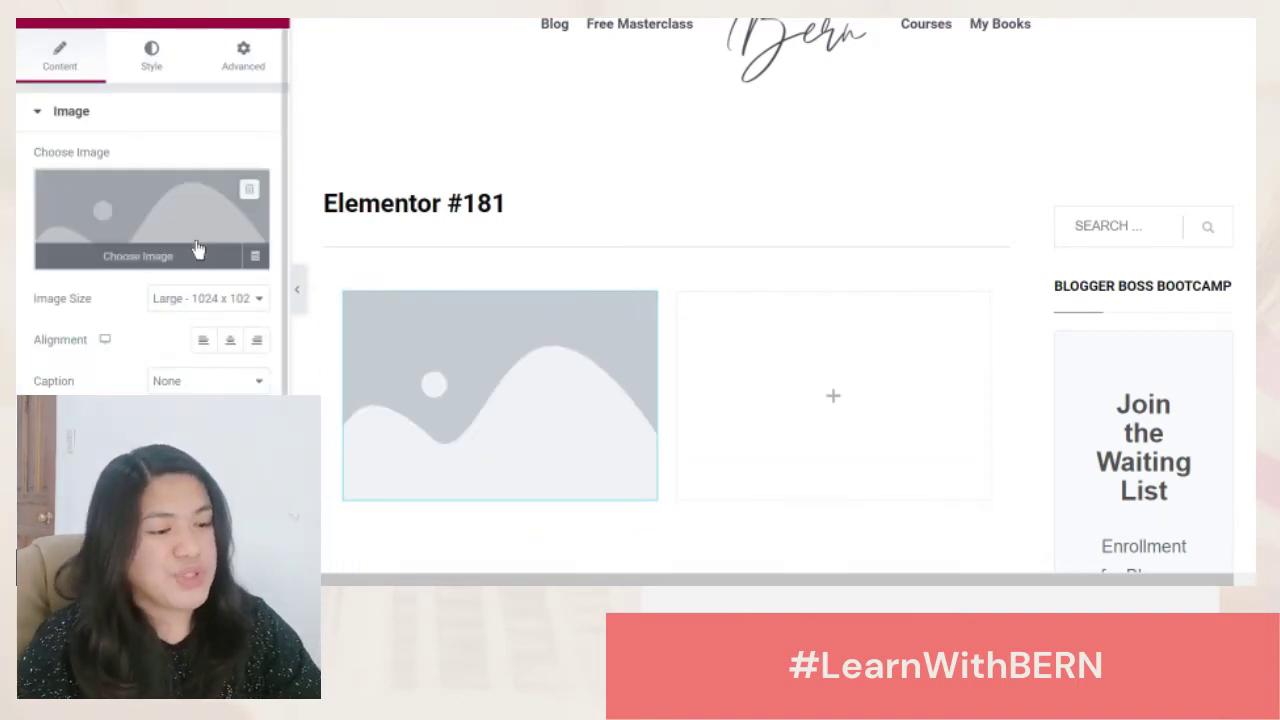
click(133, 259)
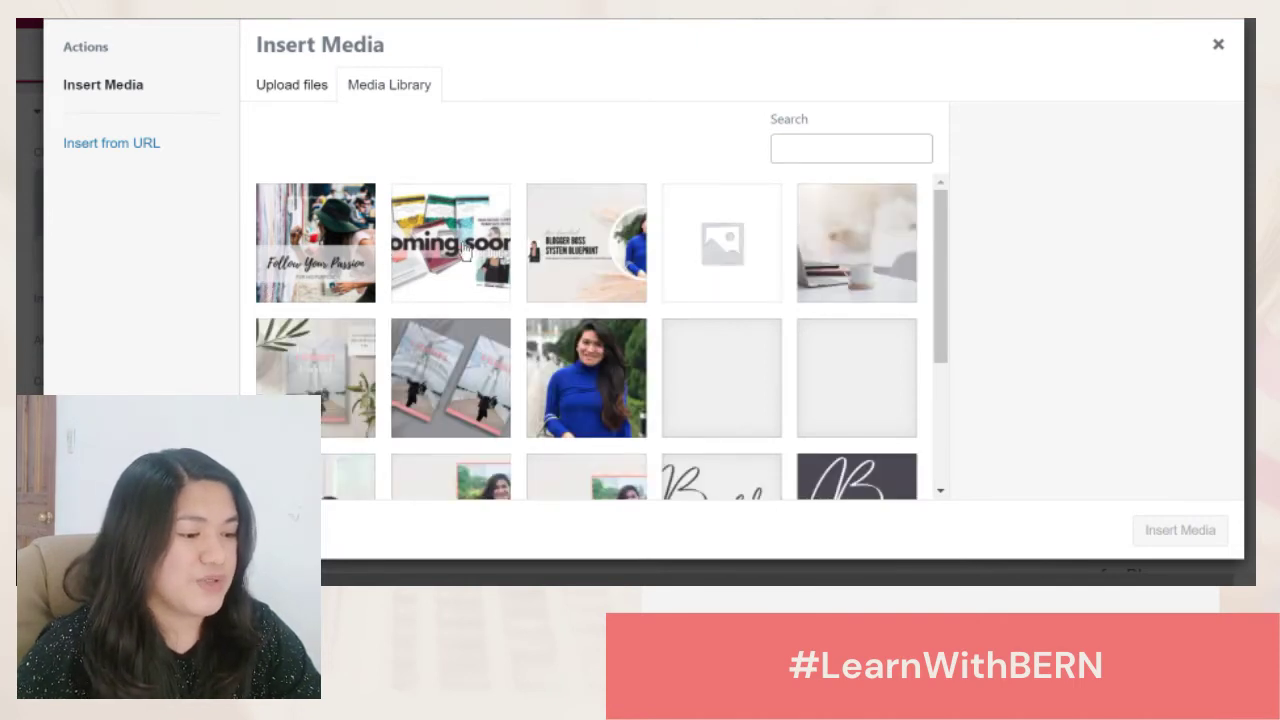
click(332, 362)
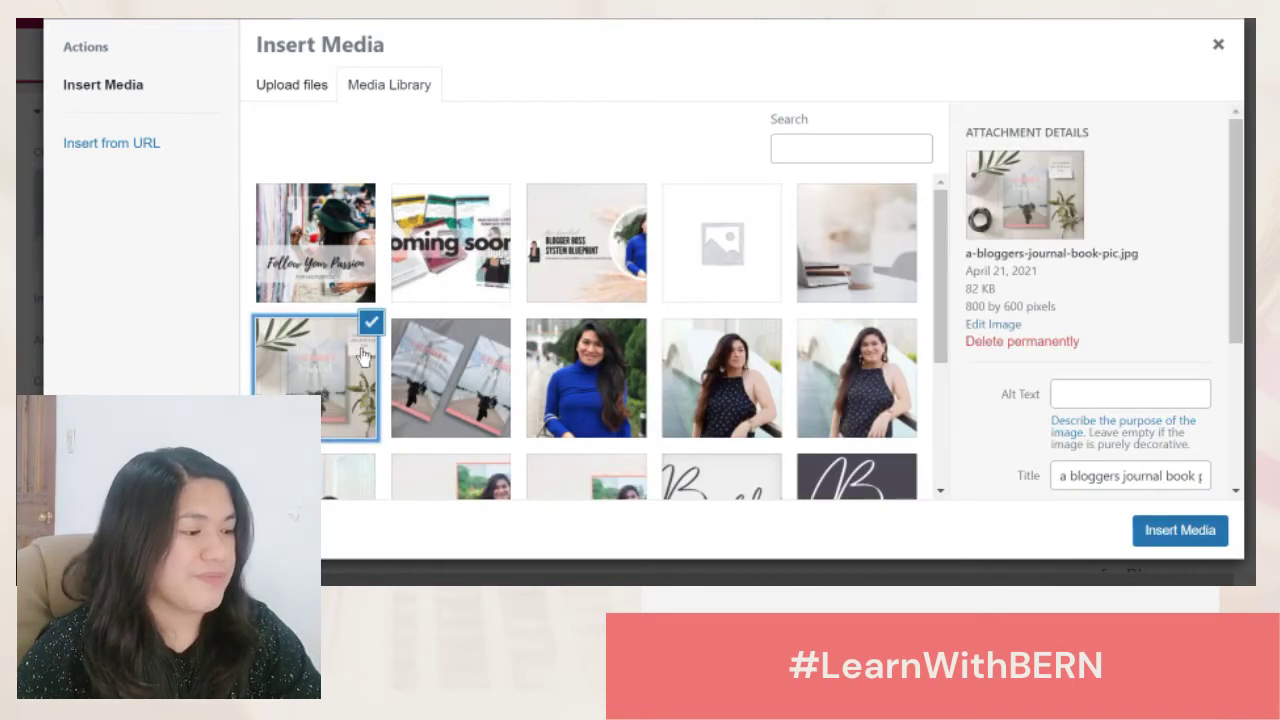
click(1186, 532)
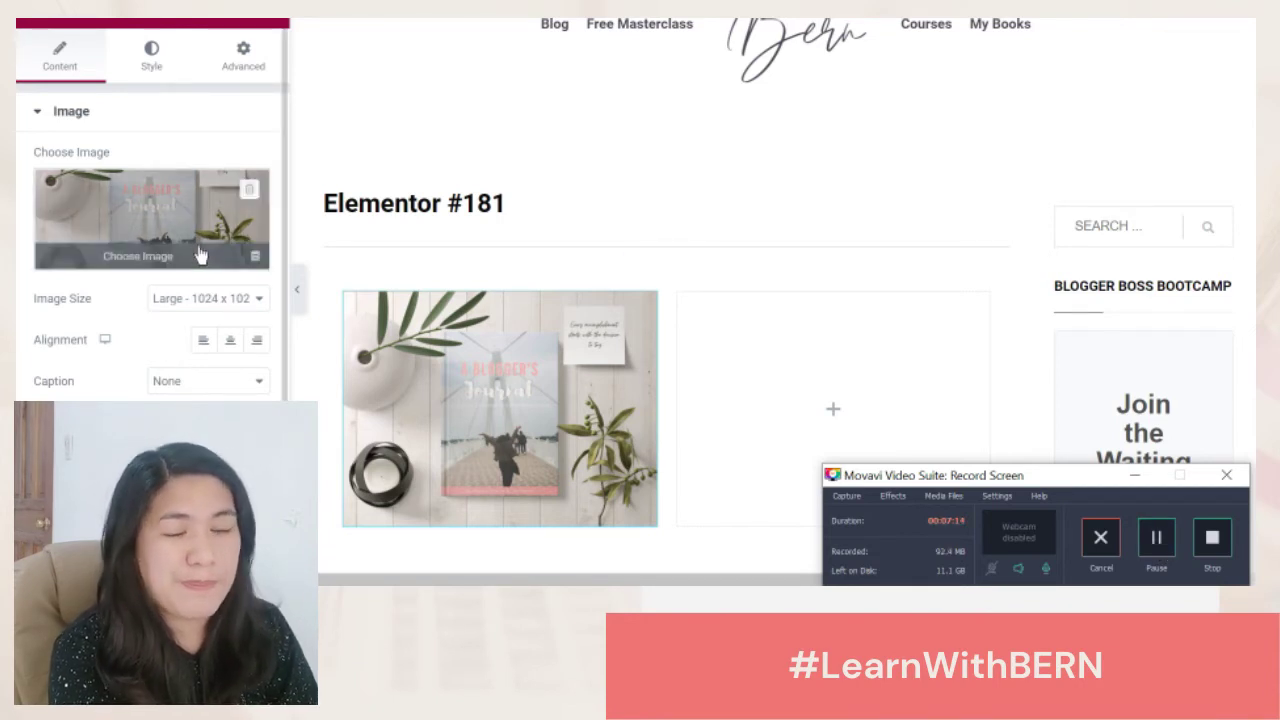
Review the book image's size, alignment, caption and style options.
click(210, 306)
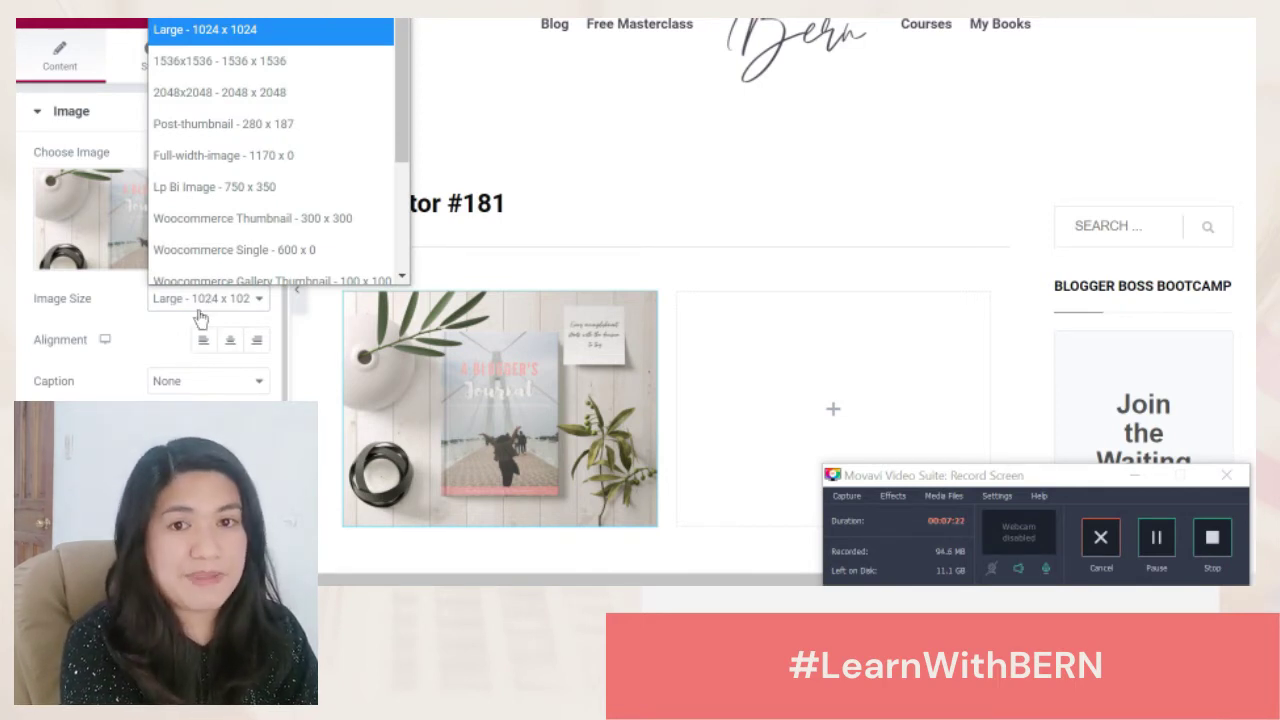
click(157, 343)
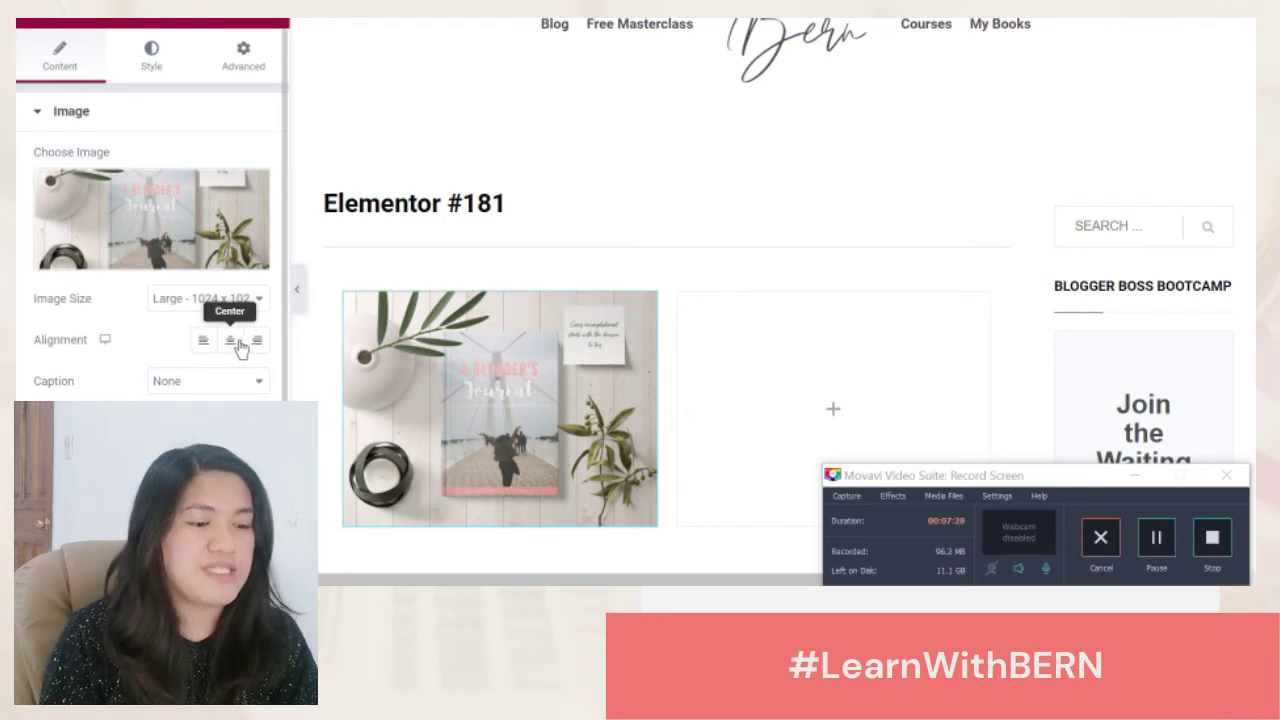
click(240, 381)
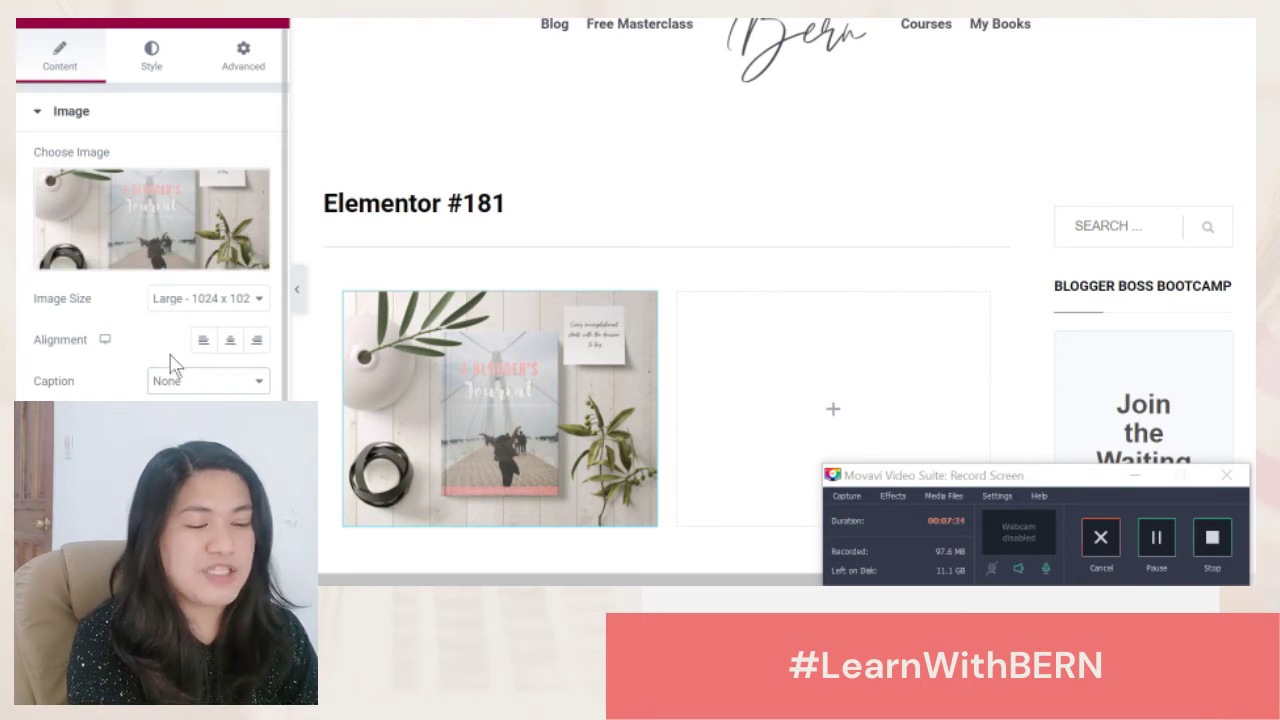
click(149, 74)
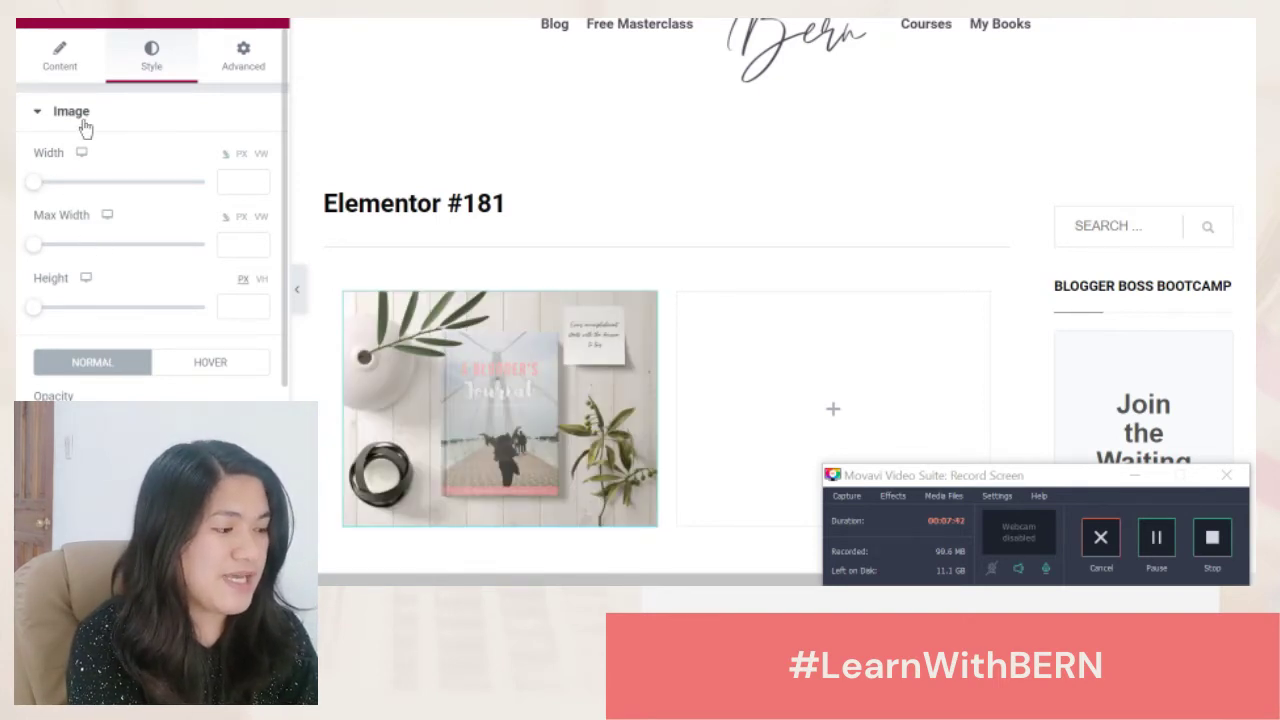
click(60, 56)
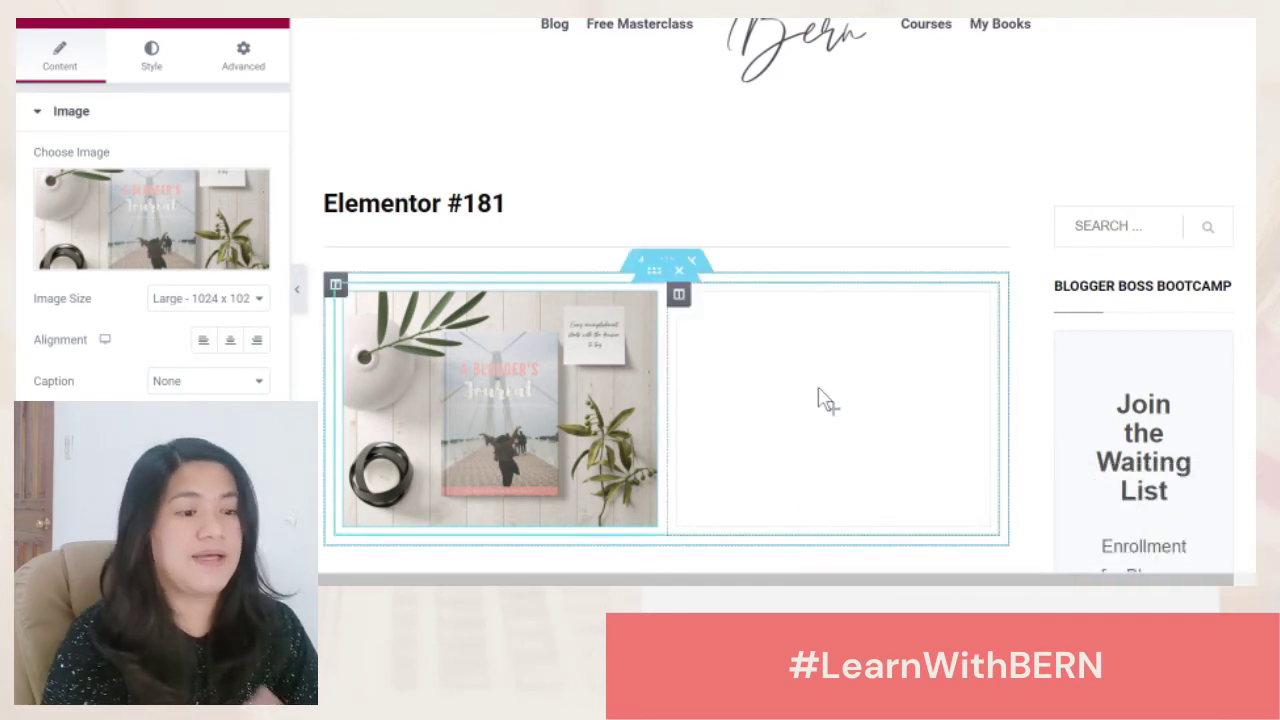
Add a Heading widget to the inner section's right column with the title "My Book", keeping the H2 tag.
click(272, 22)
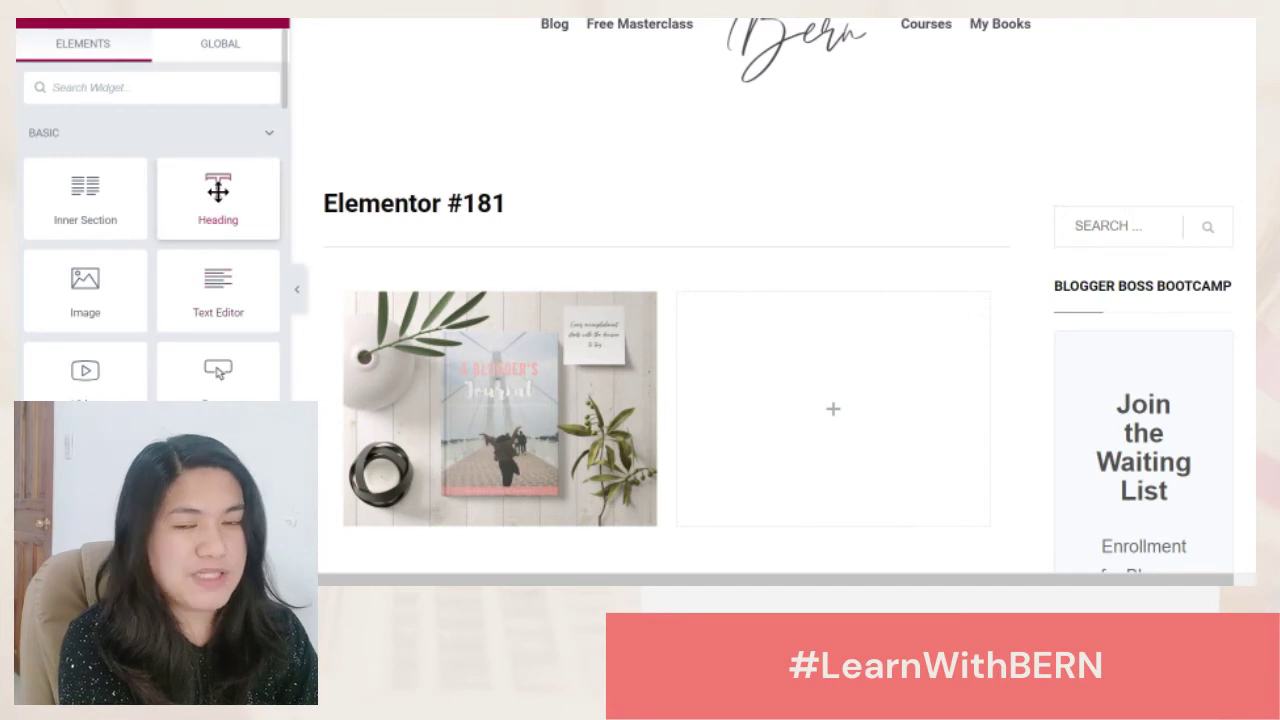
drag(218, 190, 790, 391)
drag(213, 187, 20, 185)
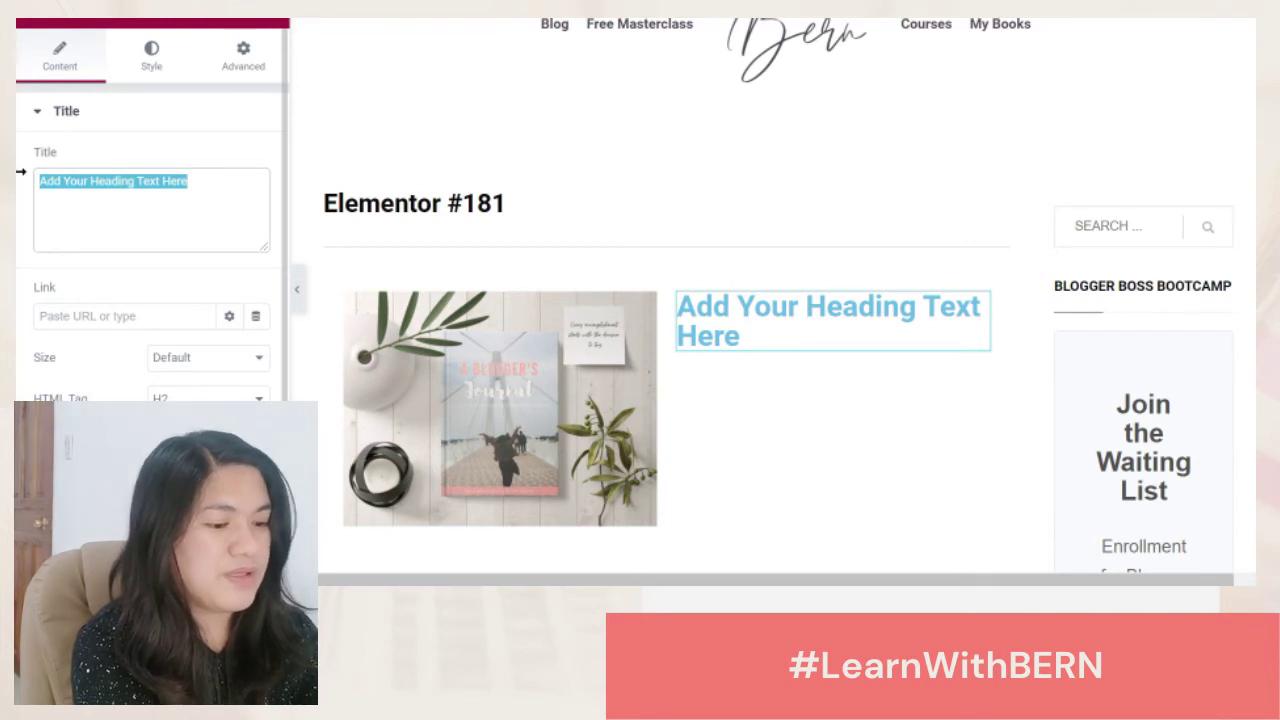
text(My b)
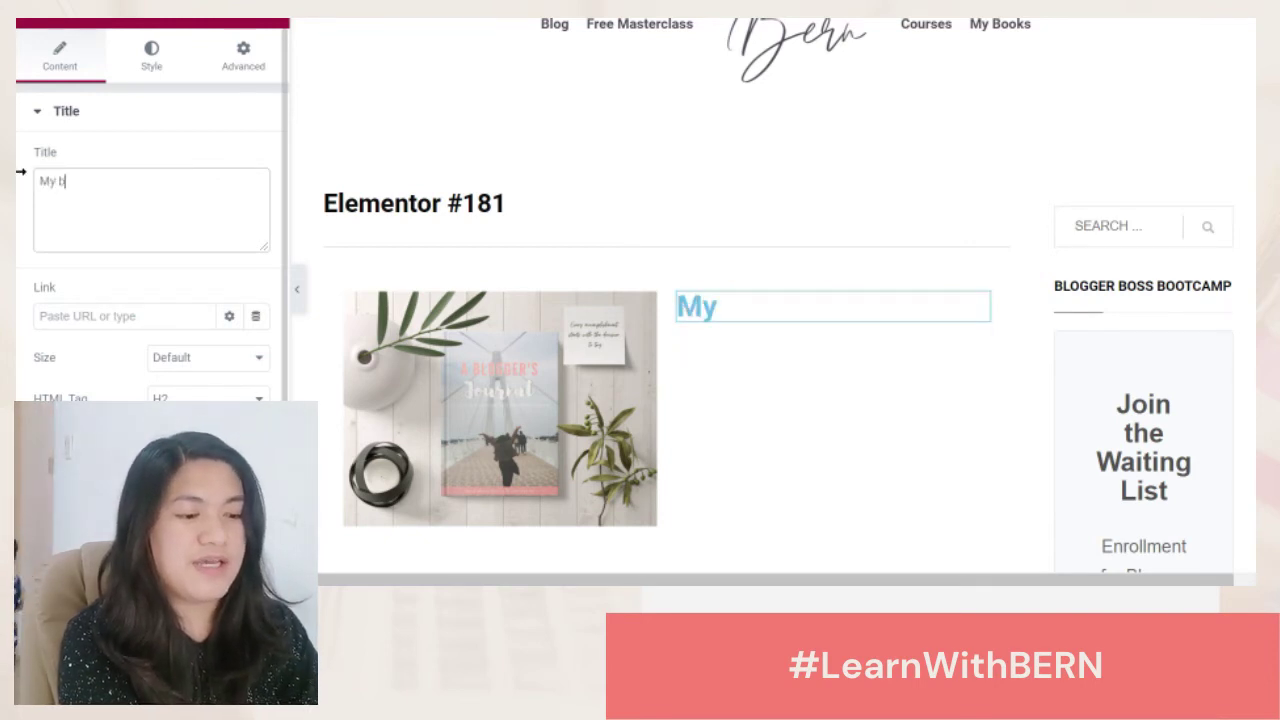
key(BackSpace)
text(Book)
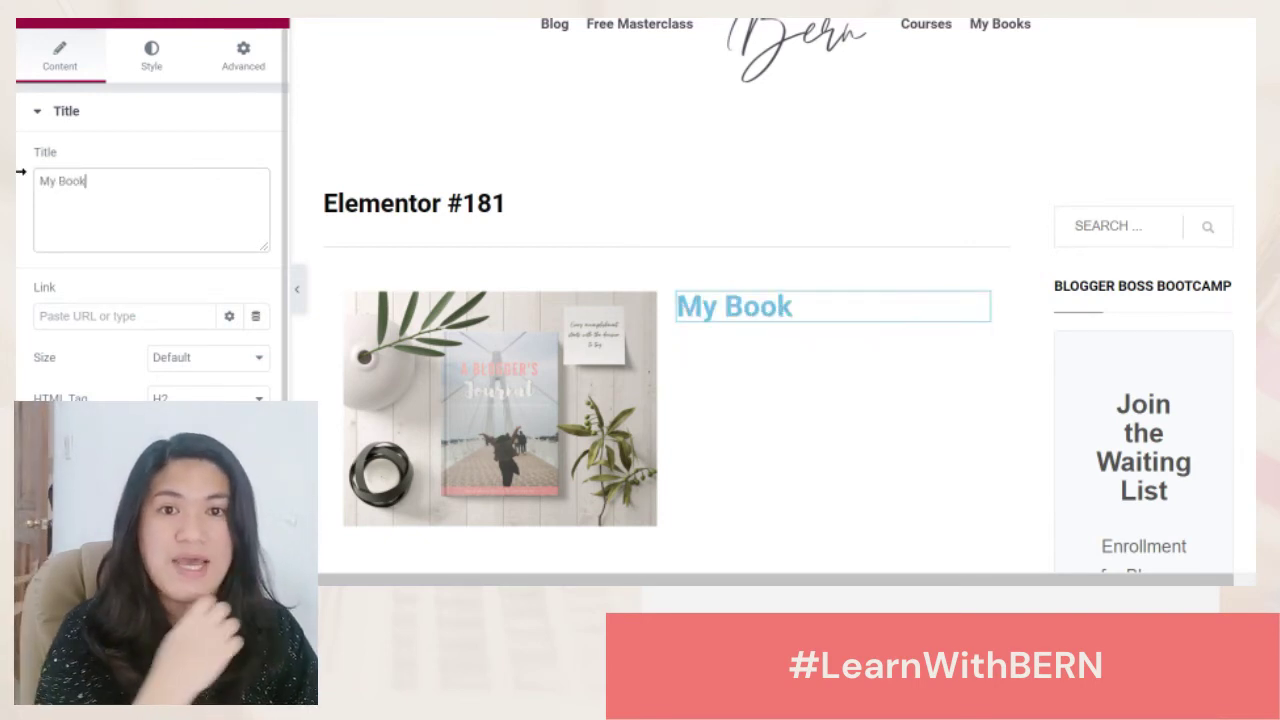
click(208, 398)
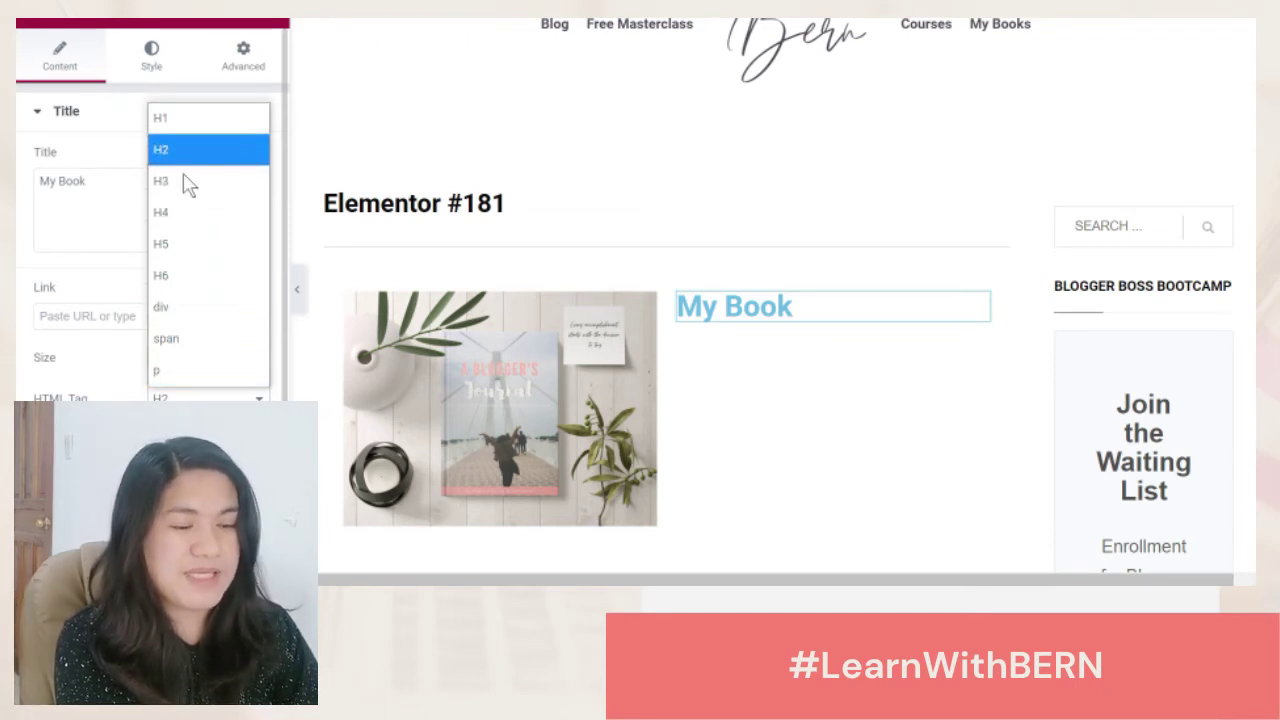
click(88, 220)
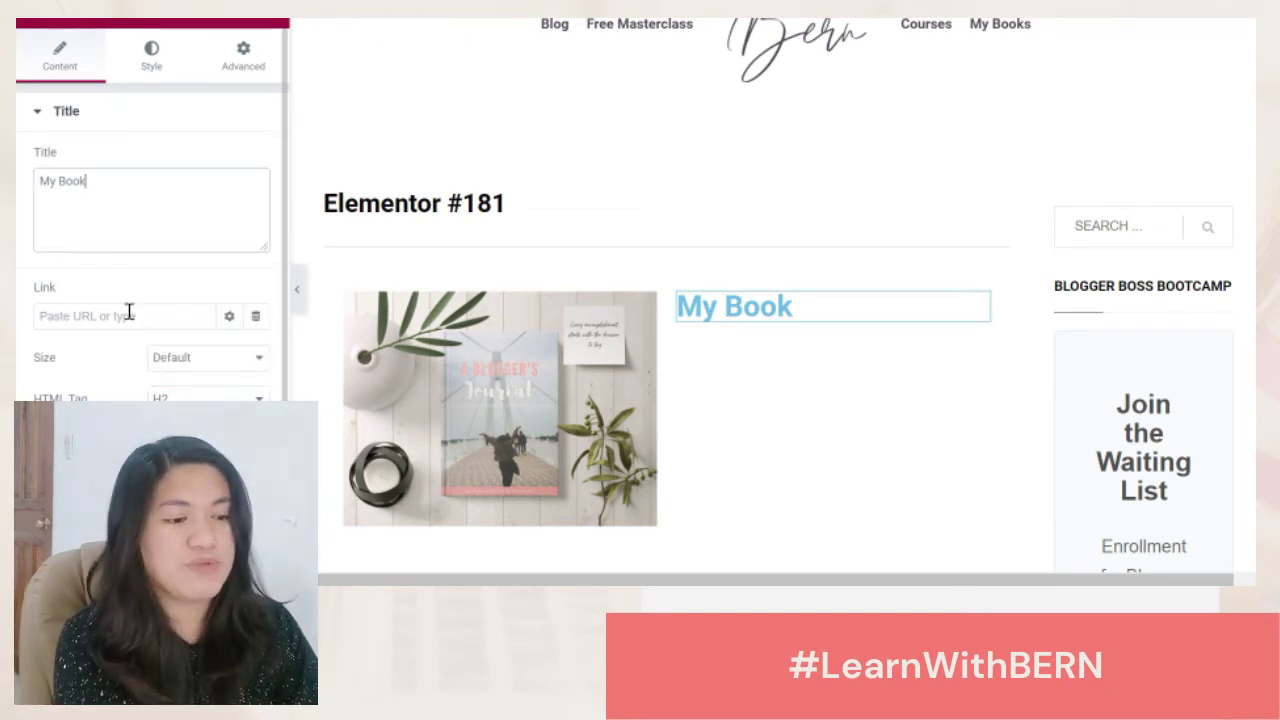
Change the "My Book" heading's text color to orange.
click(145, 62)
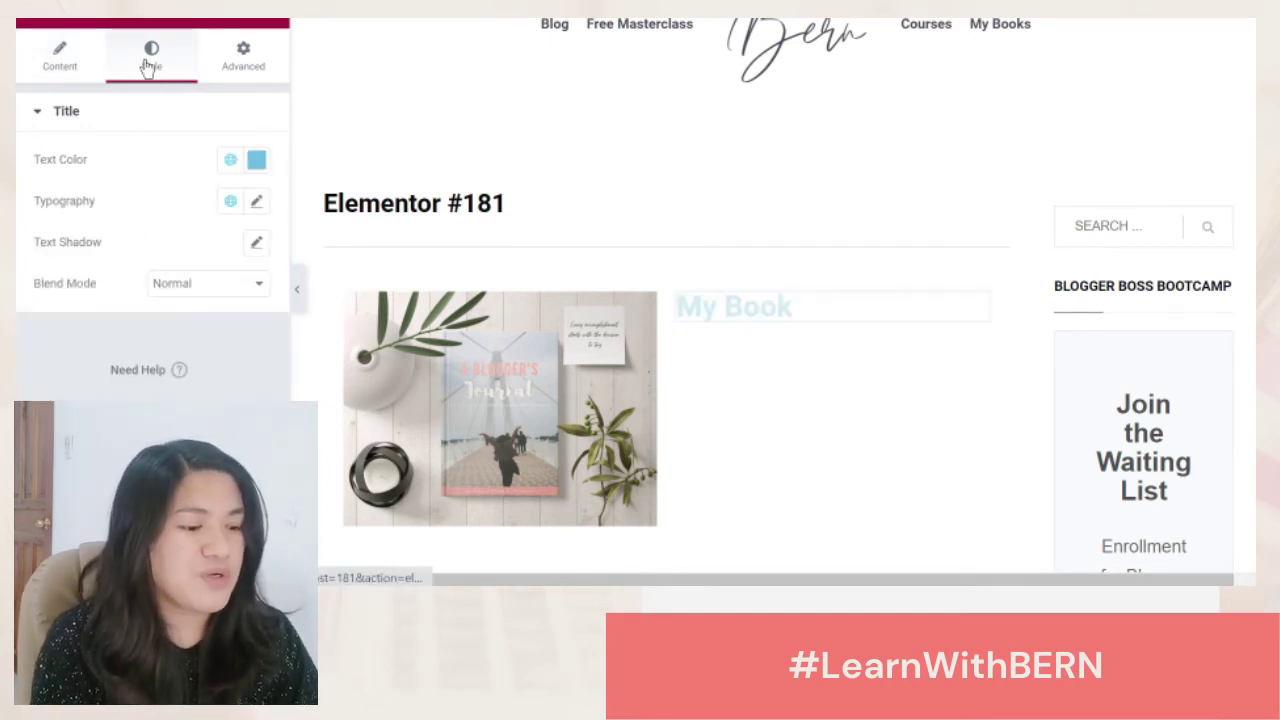
click(256, 162)
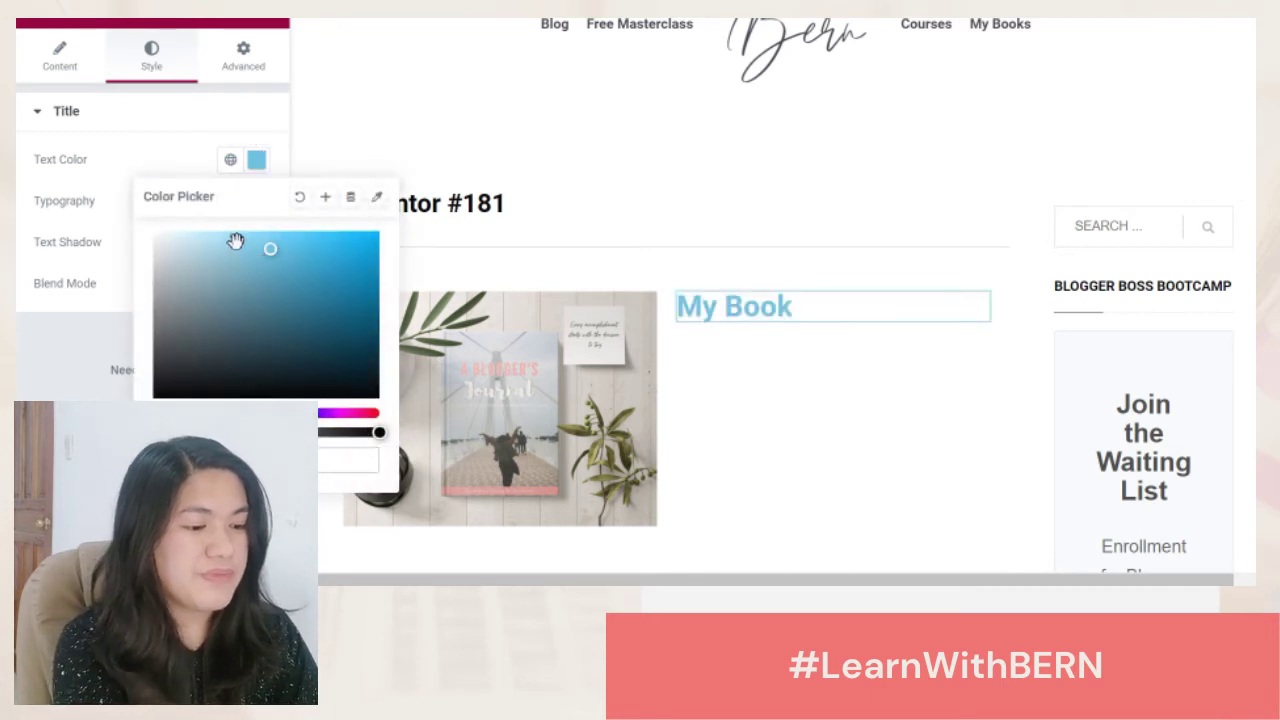
drag(272, 258, 250, 273)
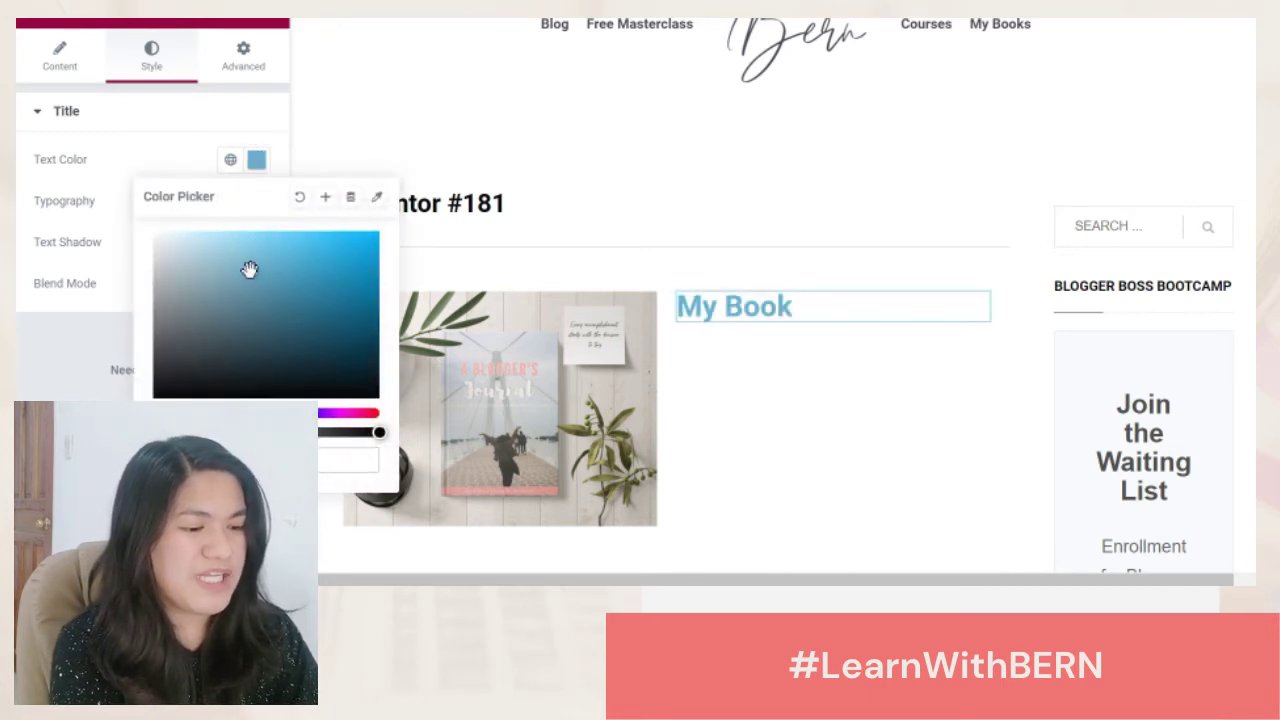
click(171, 412)
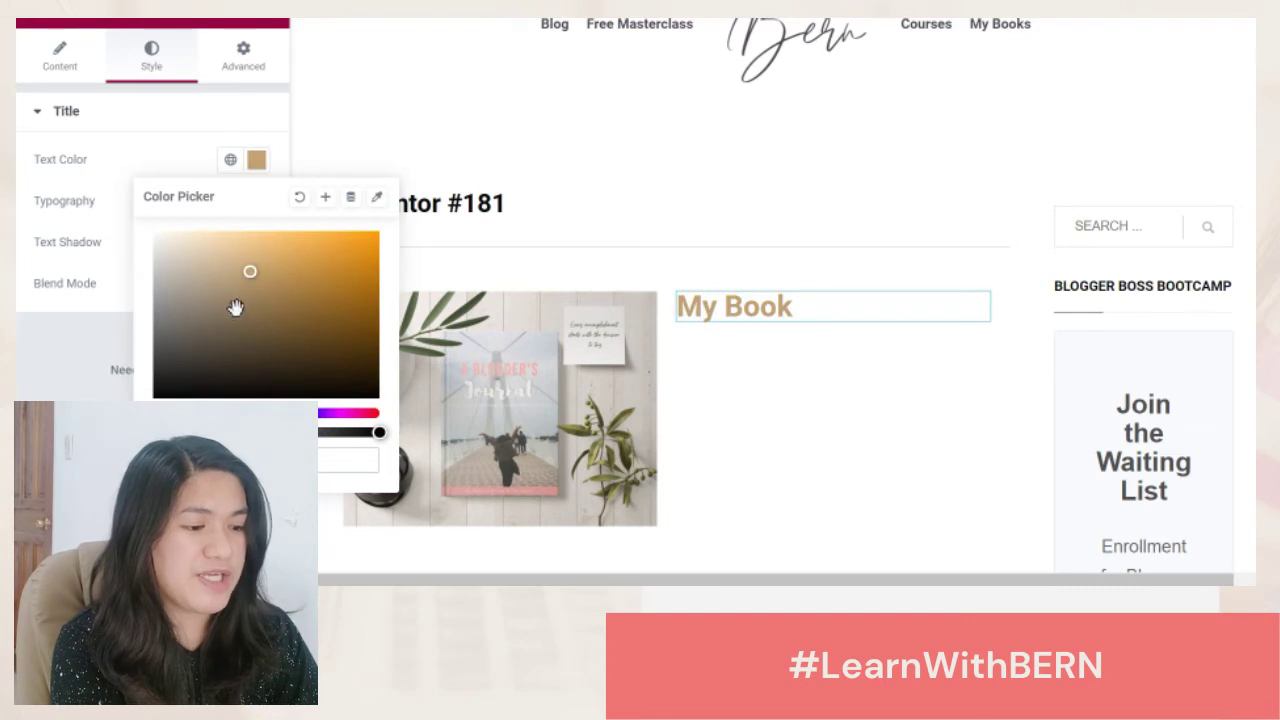
click(166, 412)
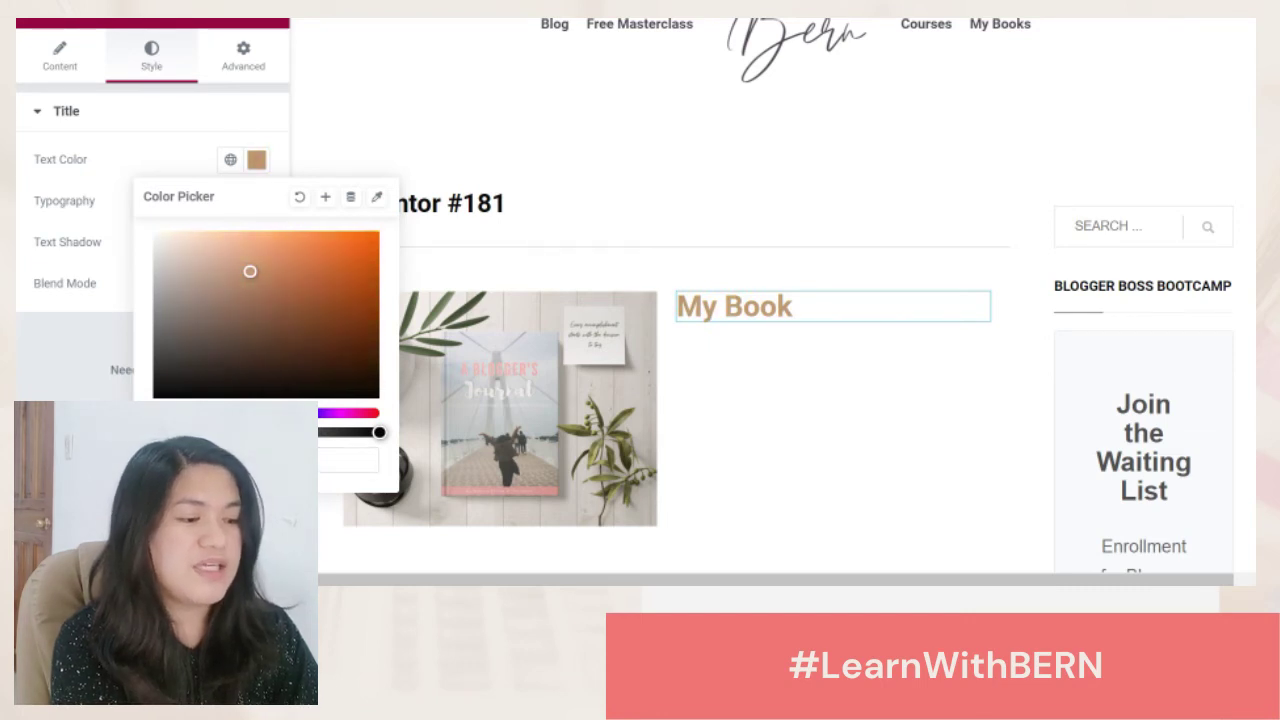
drag(252, 272, 360, 254)
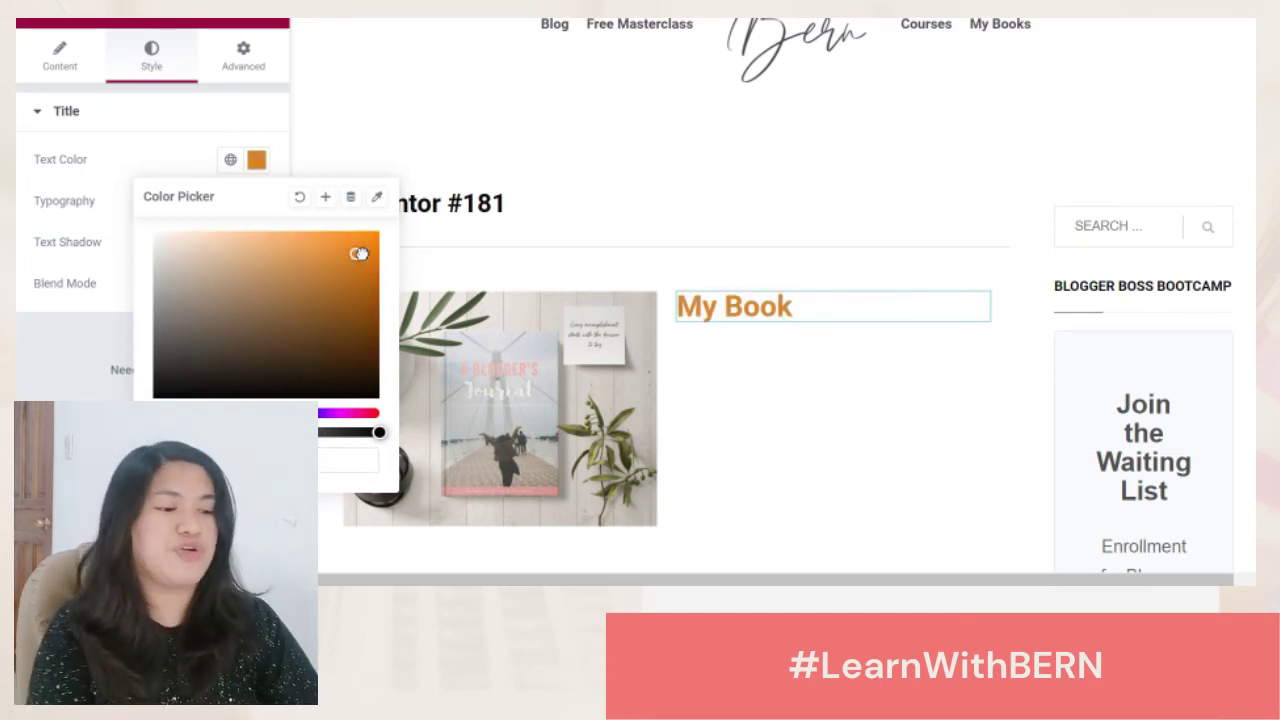
click(80, 366)
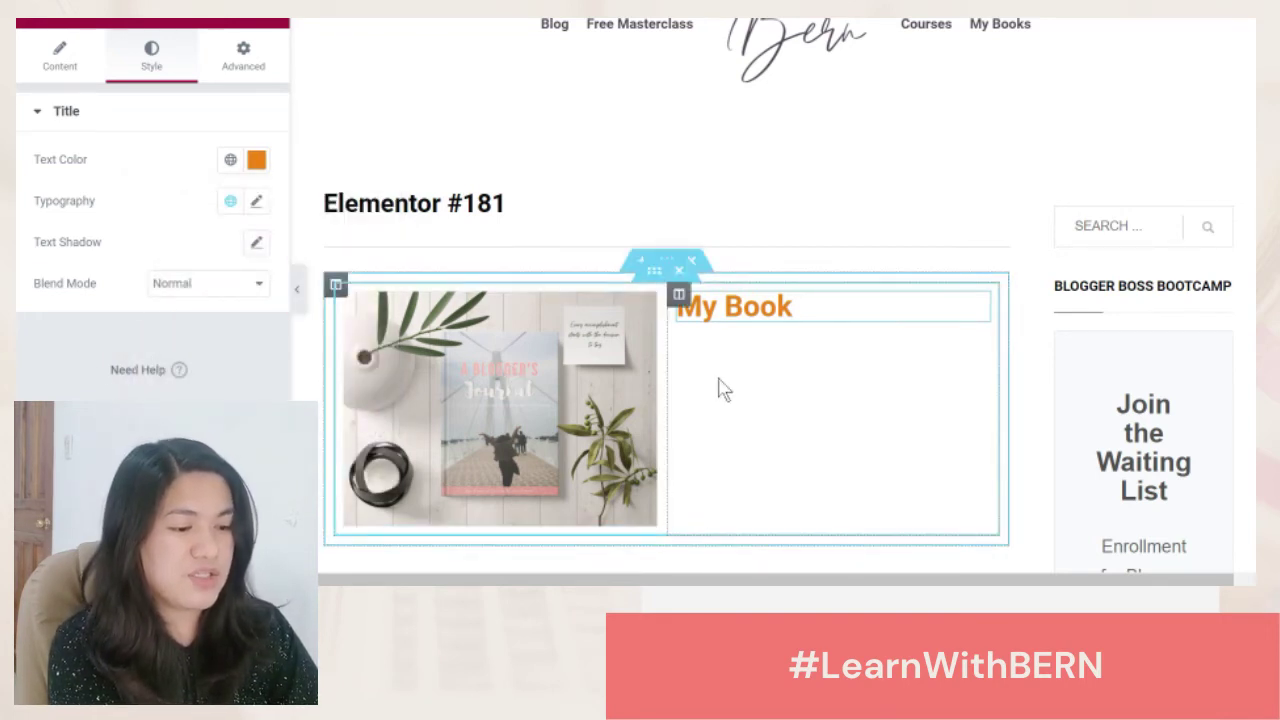
Add a Text Editor widget beneath the "My Book" heading in the right column.
click(270, 19)
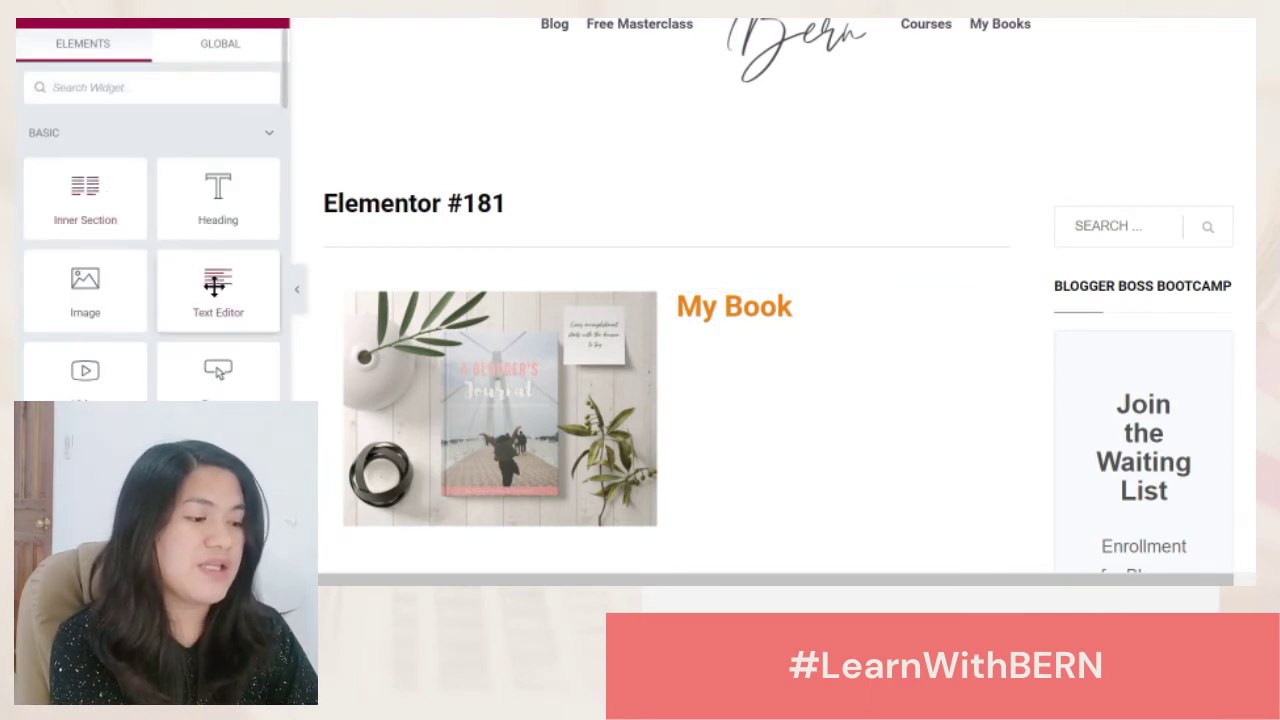
mouse_move(218, 284)
mouse_down()
mouse_move(210, 257)
mouse_move(190, 282)
mouse_move(198, 293)
mouse_up()
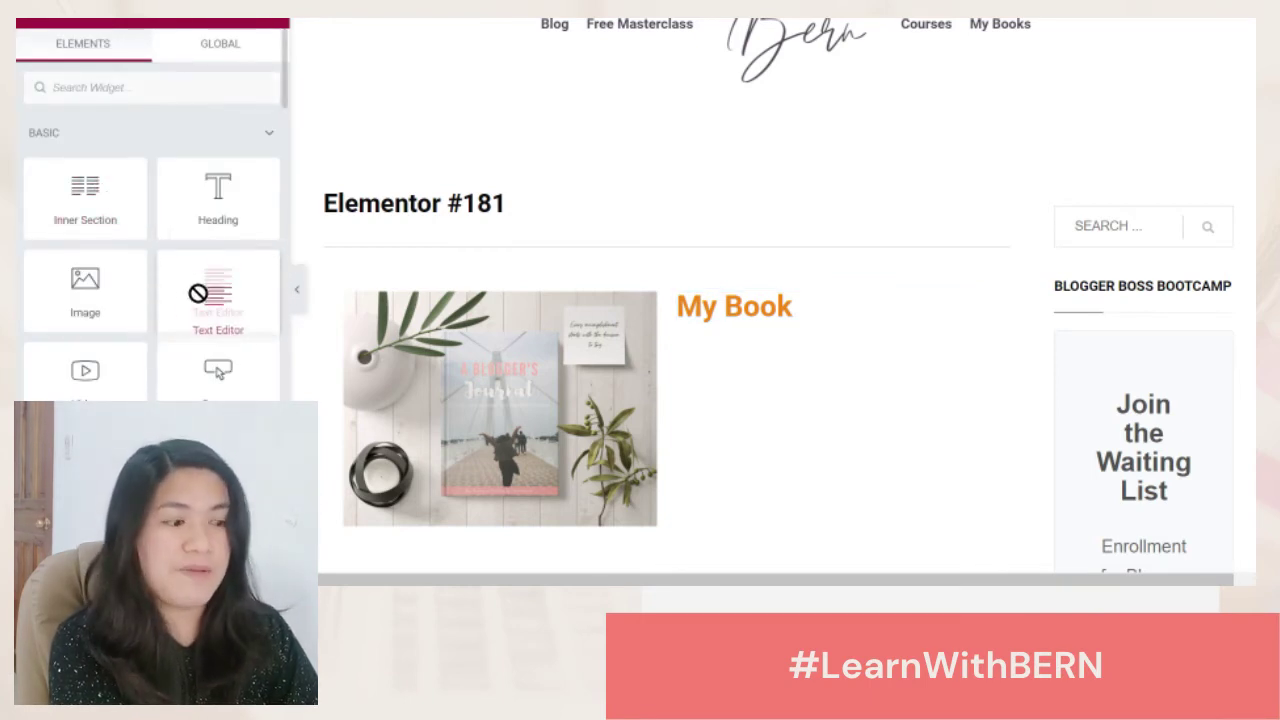
drag(703, 298, 786, 314)
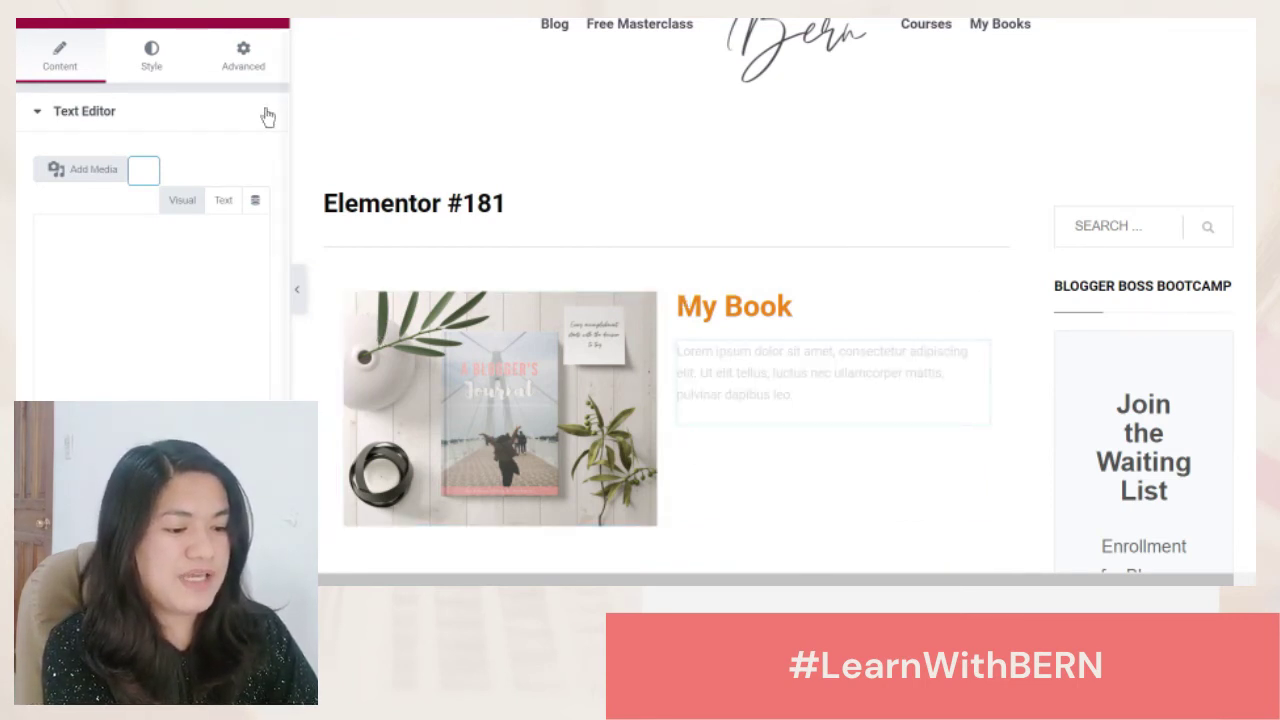
Add a Button widget below the placeholder paragraph in the right column and open the button's style options.
click(267, 23)
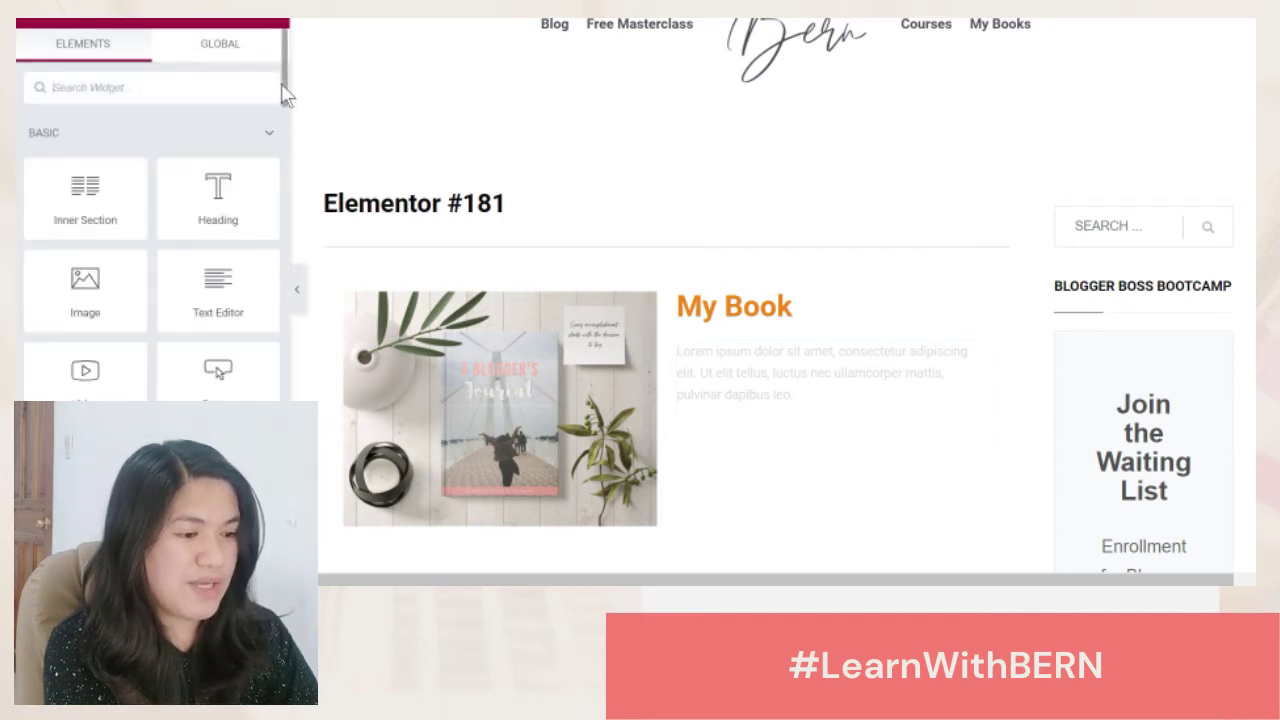
scroll(280, 91, down, 5)
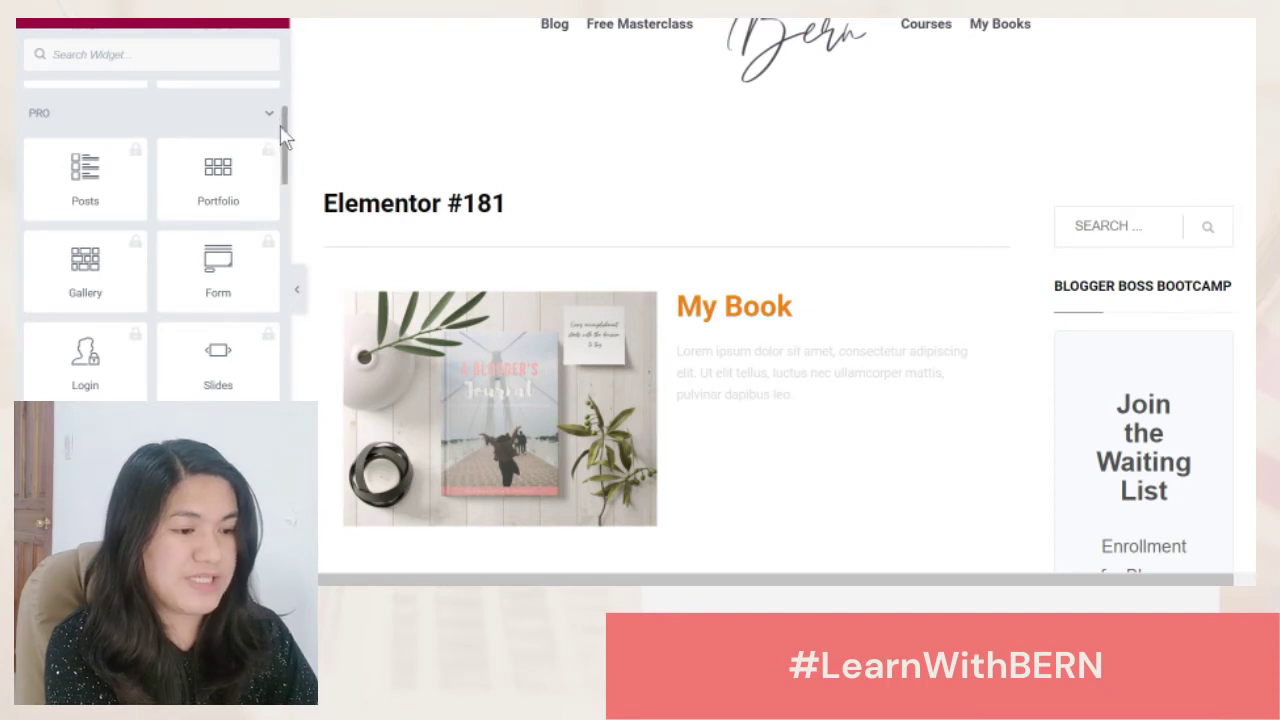
drag(287, 147, 287, 78)
click(176, 56)
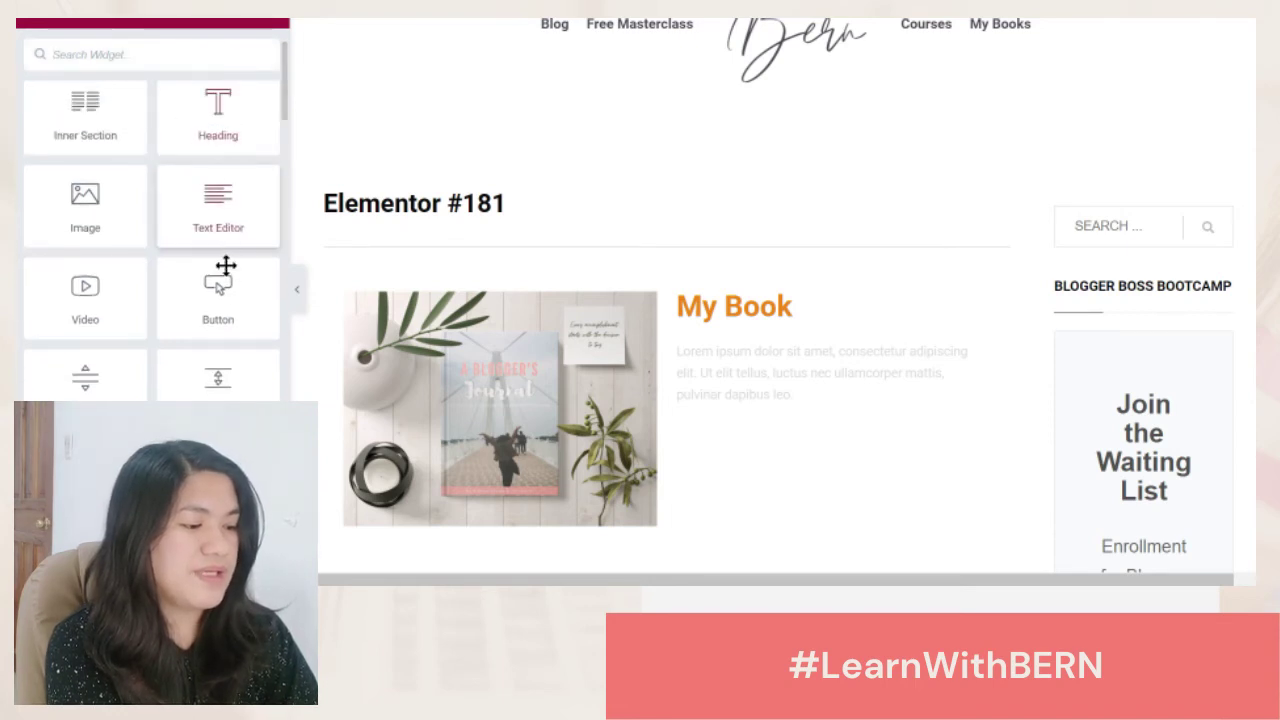
drag(220, 286, 740, 395)
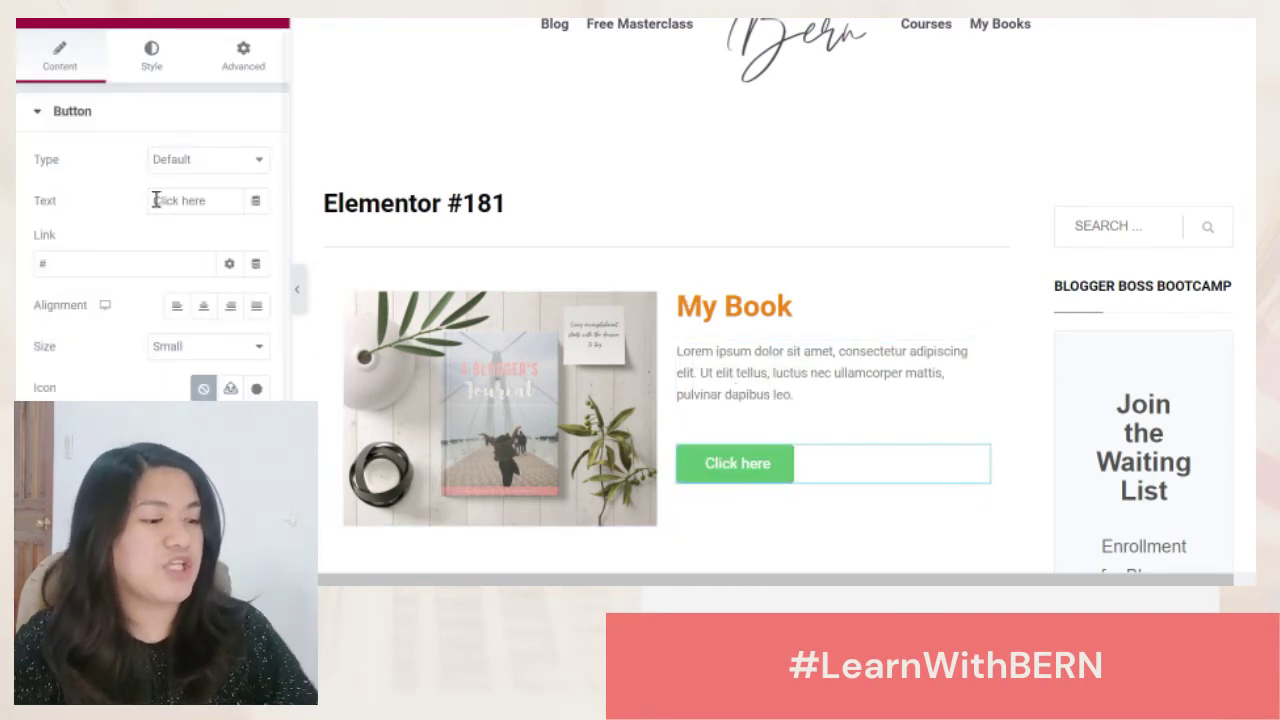
drag(115, 268, 31, 279)
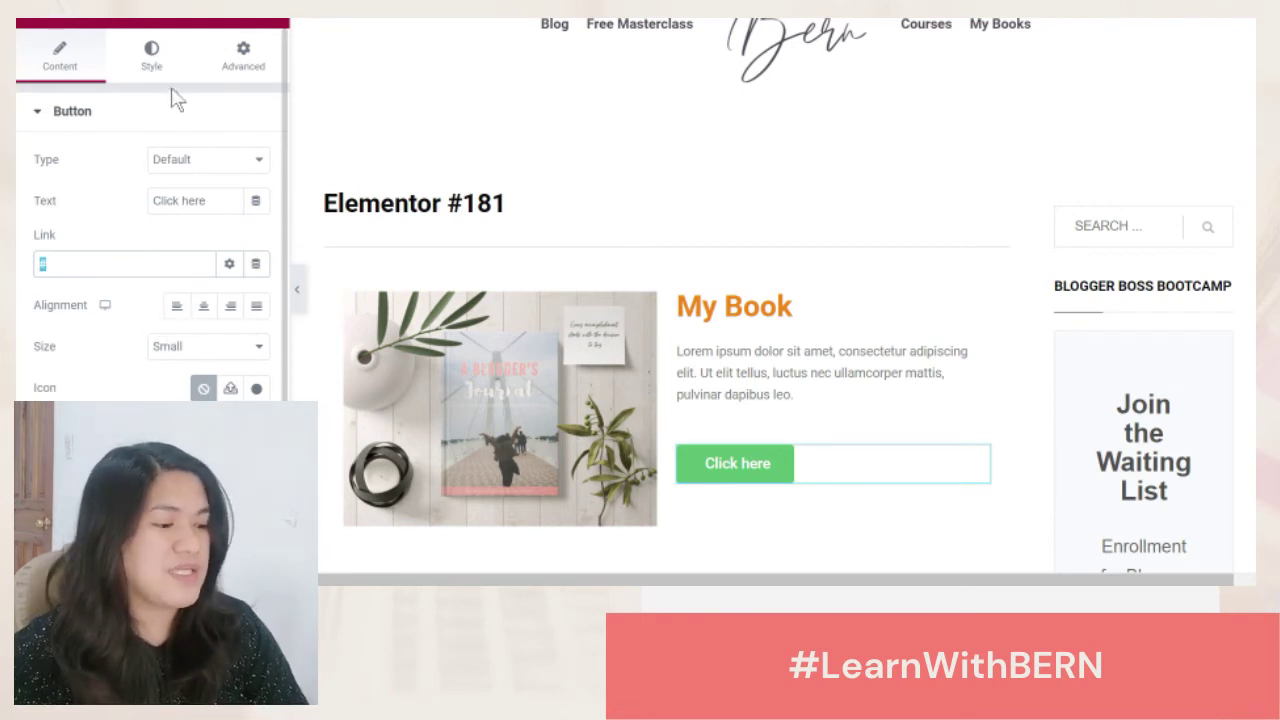
click(157, 58)
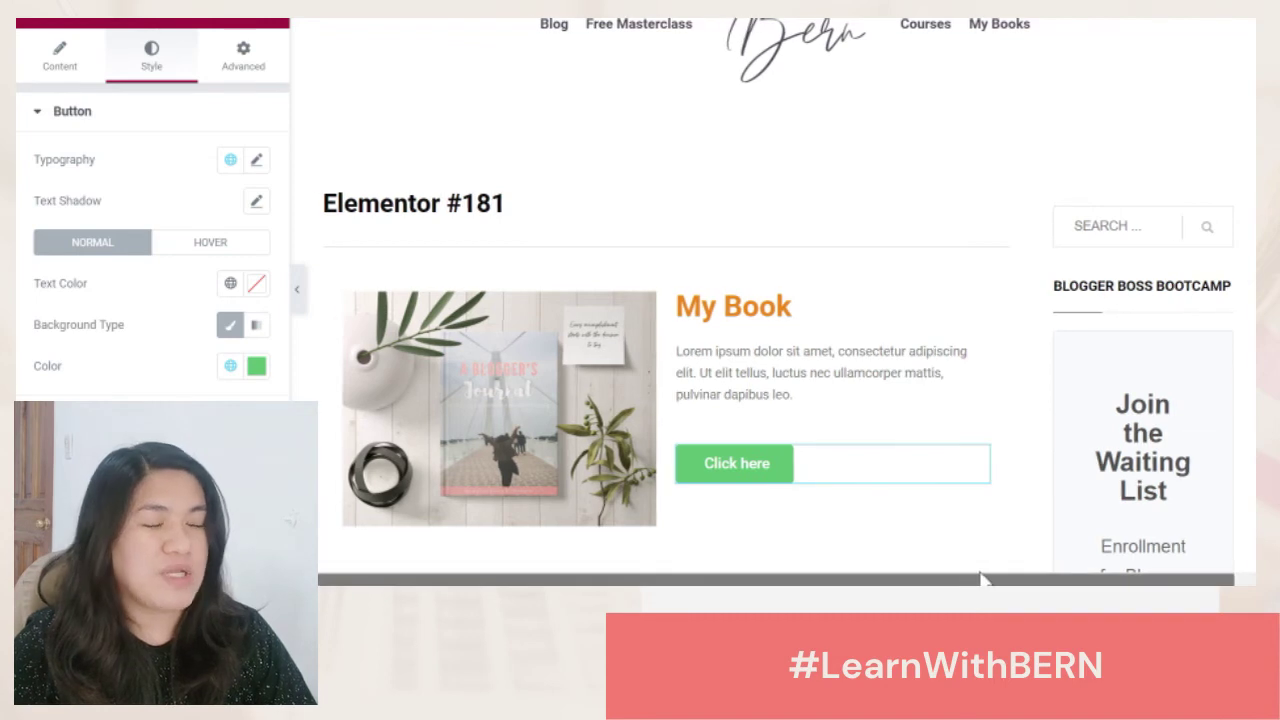
Review the page layout in the editor and on the live page, including the sidebar beside the section.
drag(974, 583, 1013, 583)
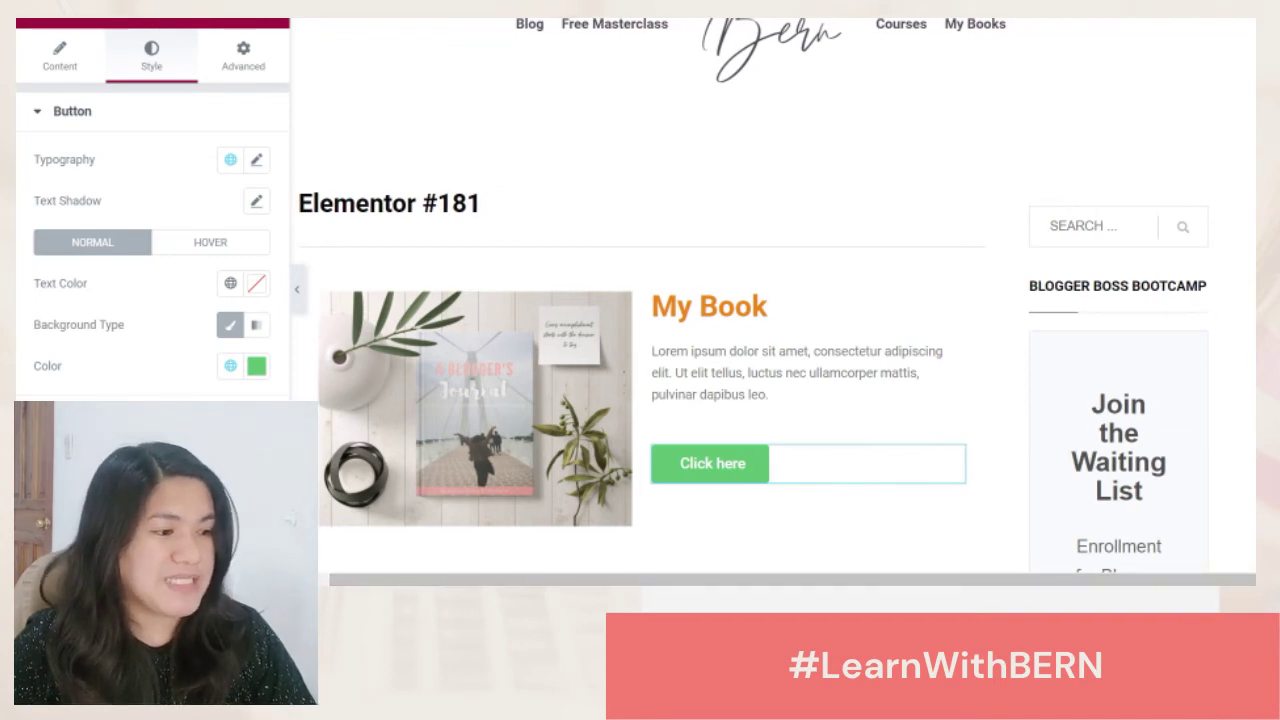
scroll(1085, 265, down, 3)
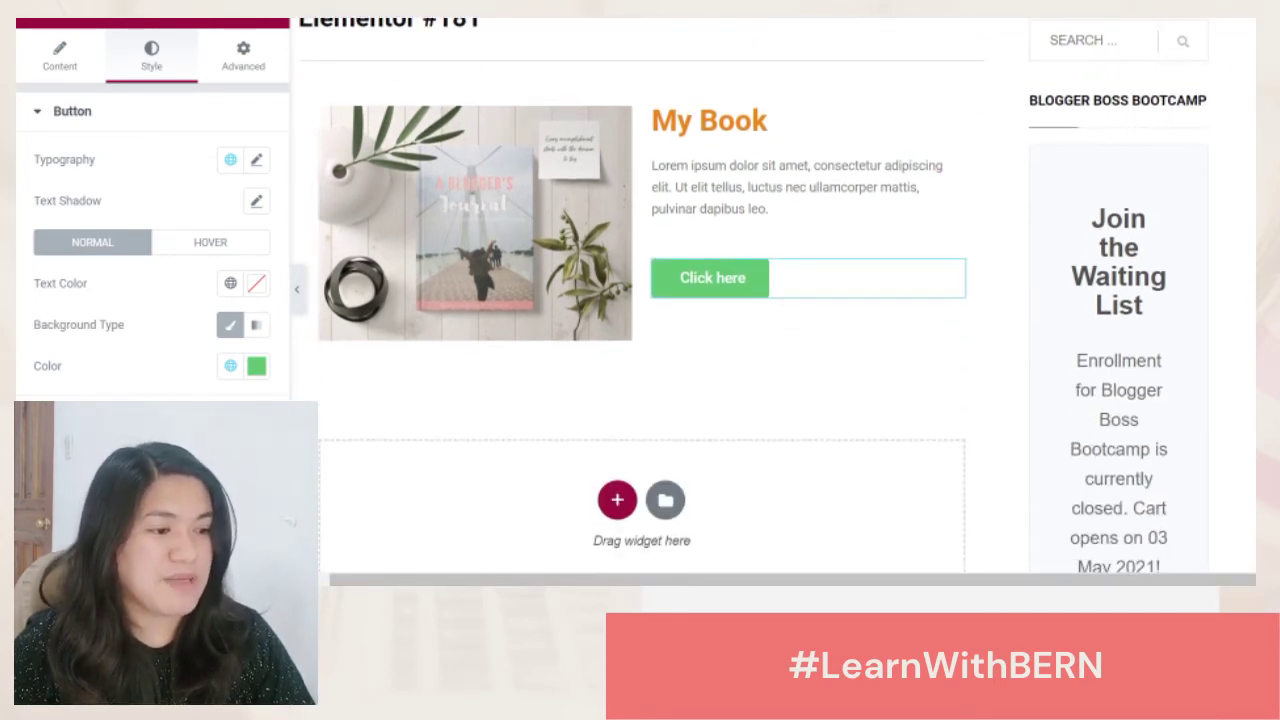
scroll(640, 300, up, 3)
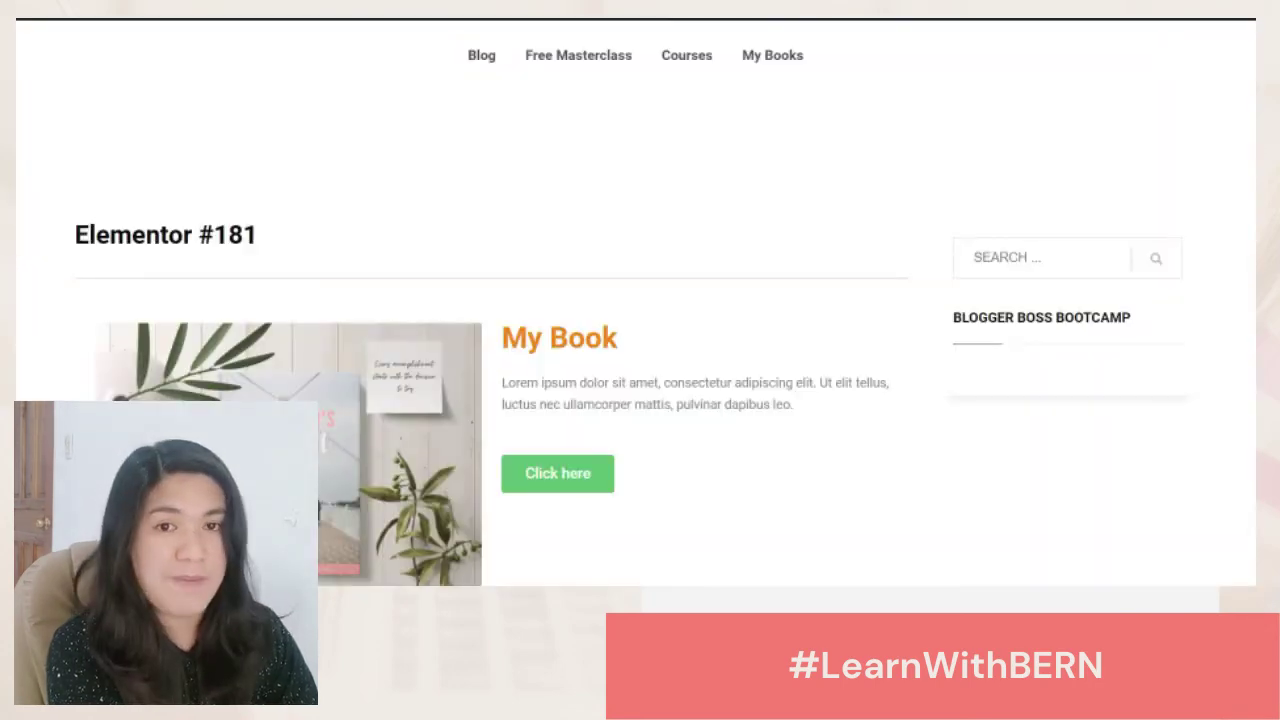
scroll(640, 300, down, 3)
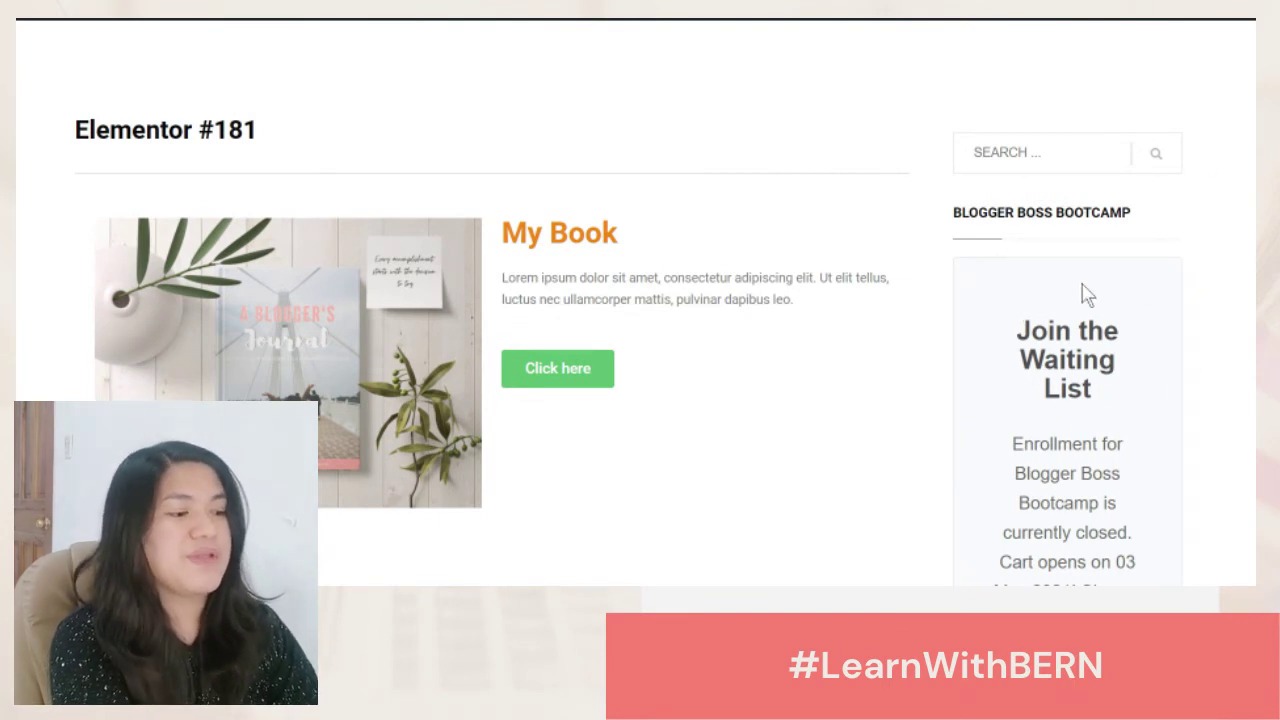
scroll(1074, 280, up, 2)
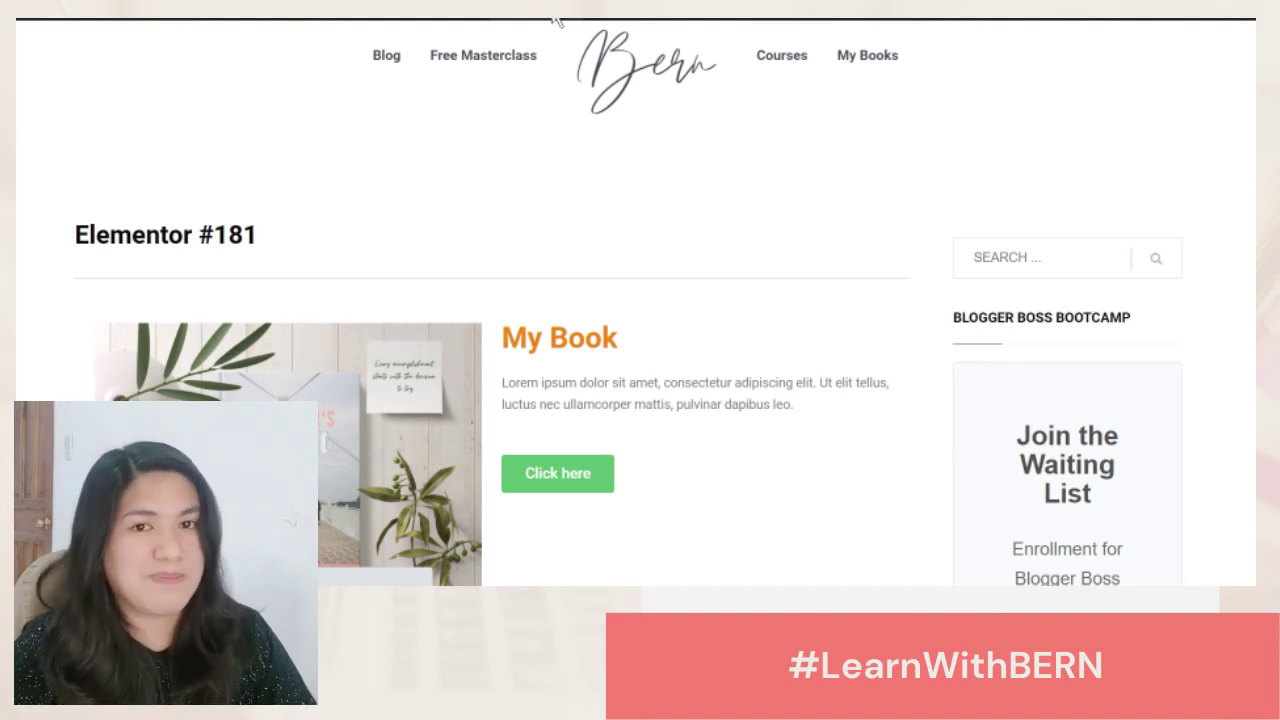
Open the page in the WordPress editor and set its page template to Elementor Full Width.
click(556, 20)
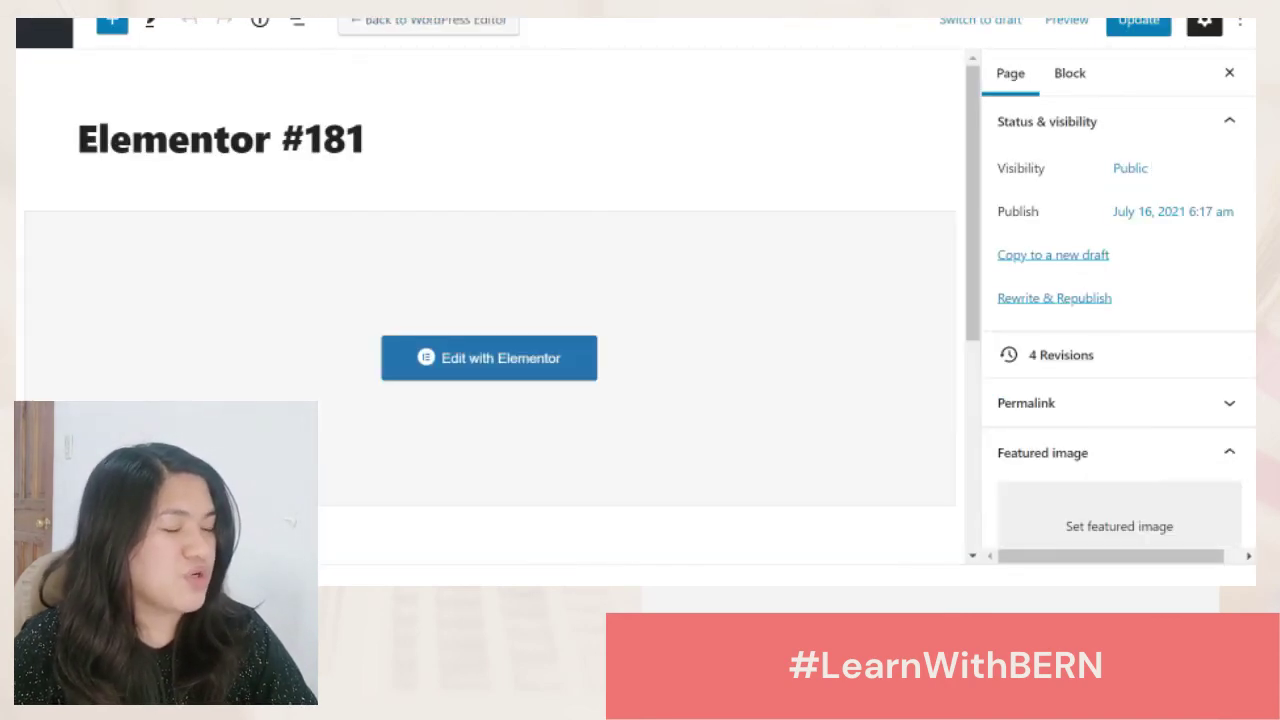
scroll(1120, 320, down, 5)
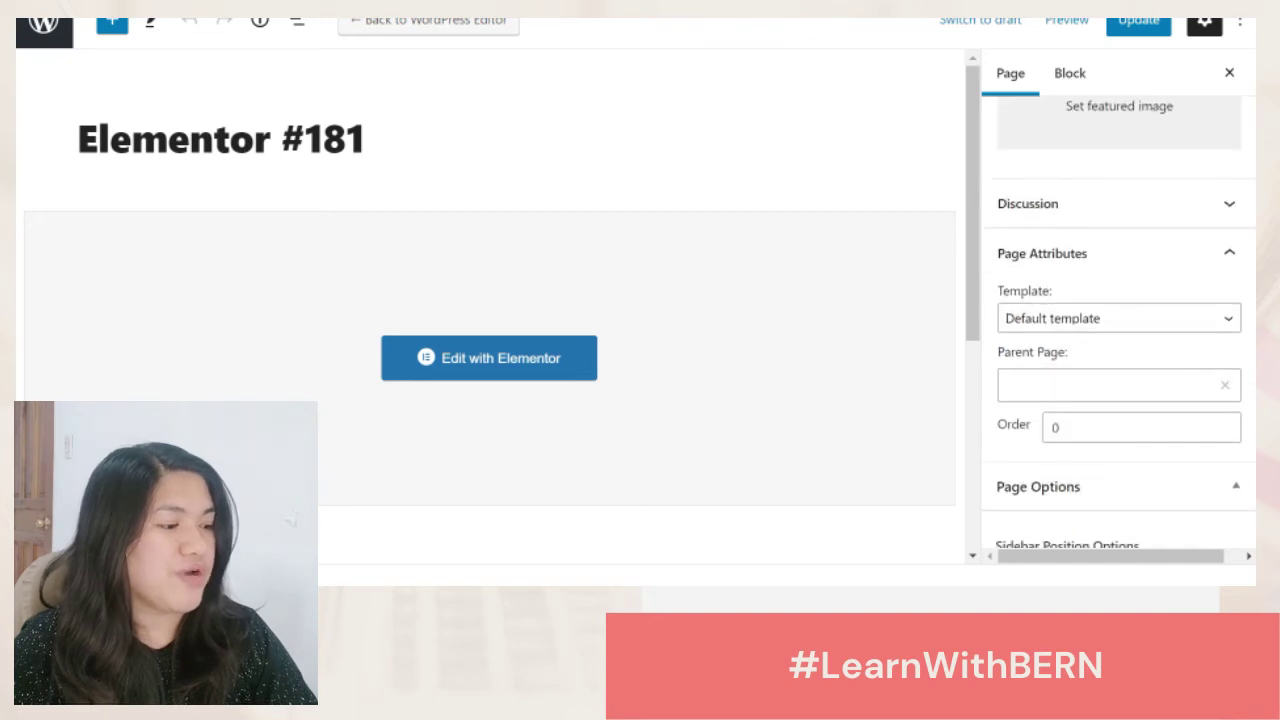
click(1213, 320)
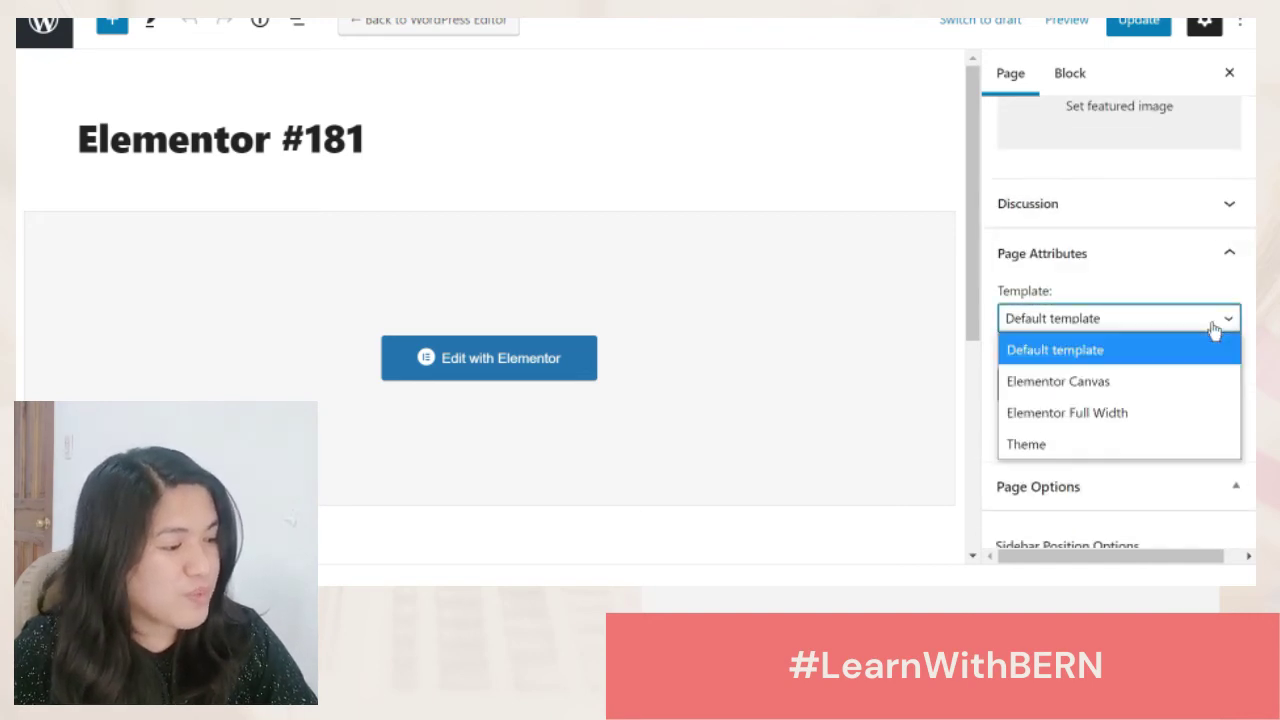
click(1146, 413)
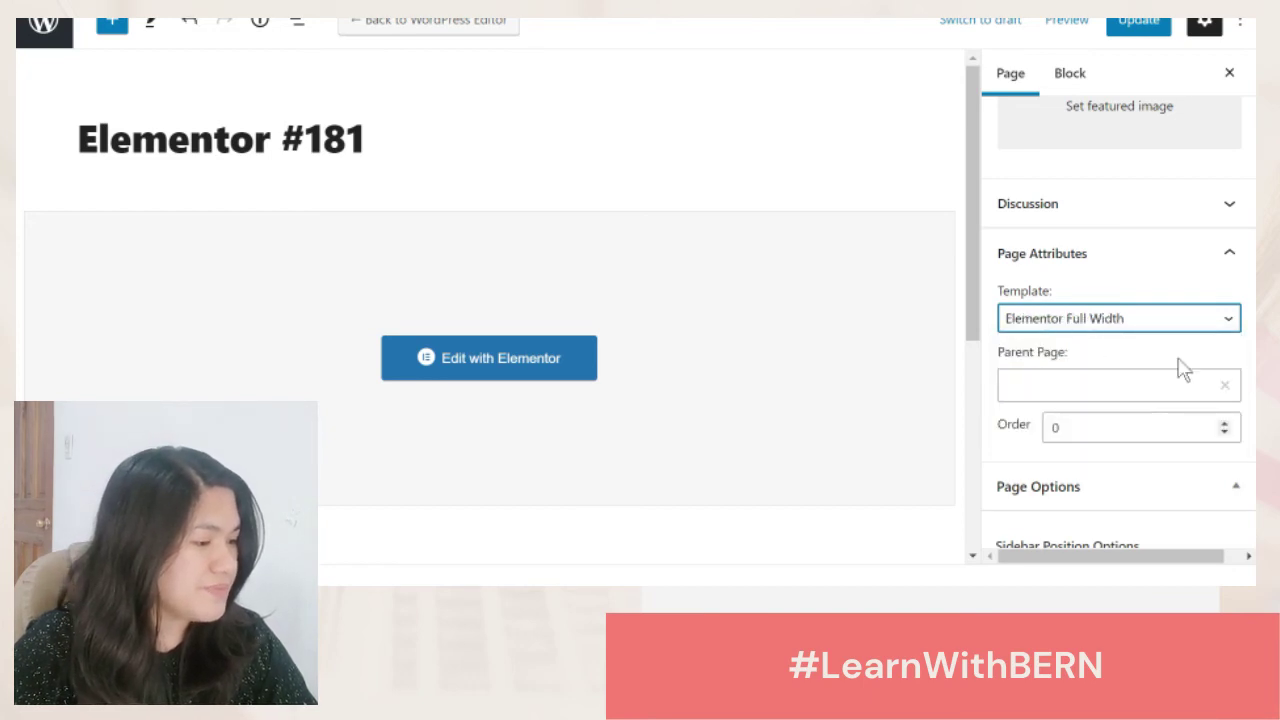
Set the Boxed layout page option to No.
scroll(1119, 324, down, 2)
scroll(1119, 324, down, 3)
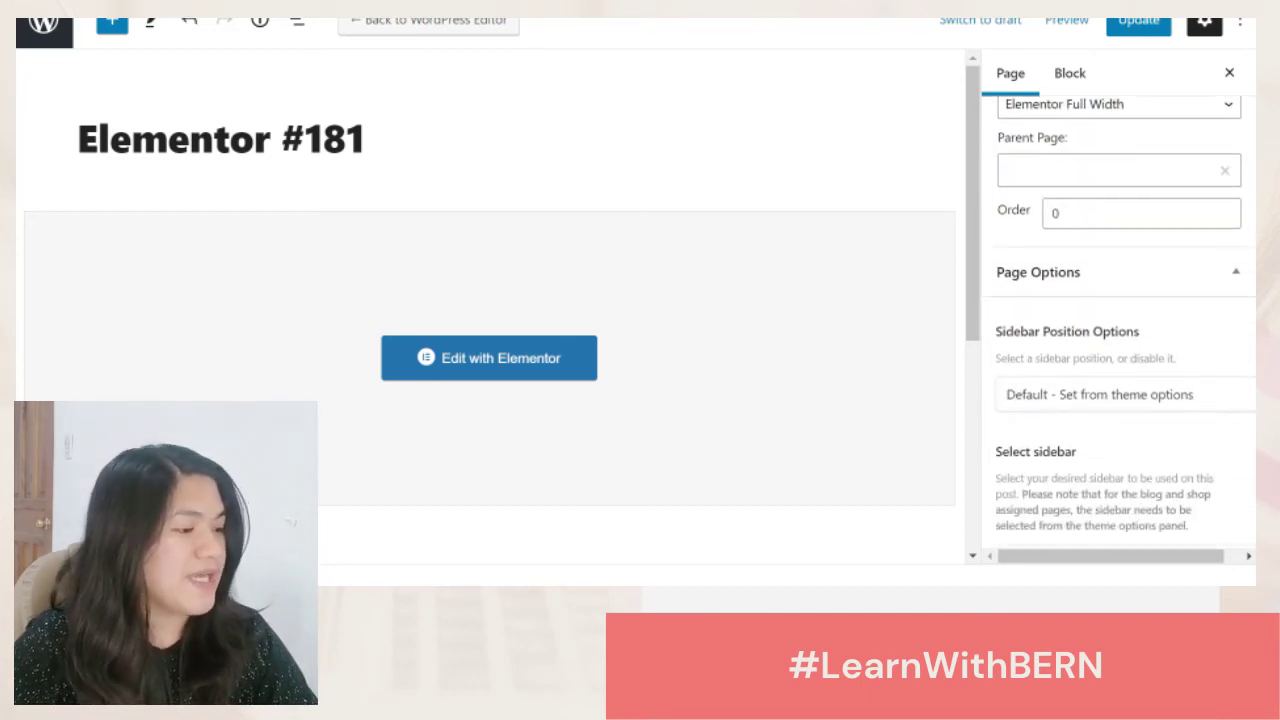
scroll(1119, 324, down, 5)
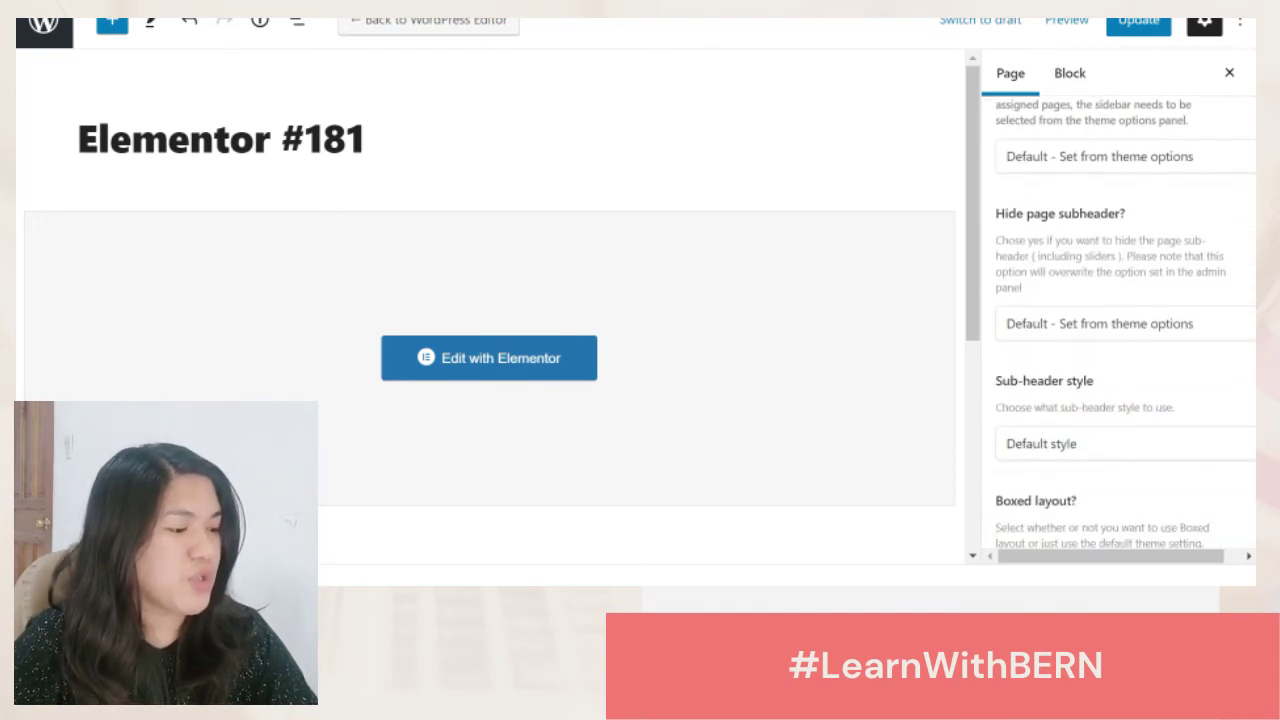
scroll(1119, 324, down, 1)
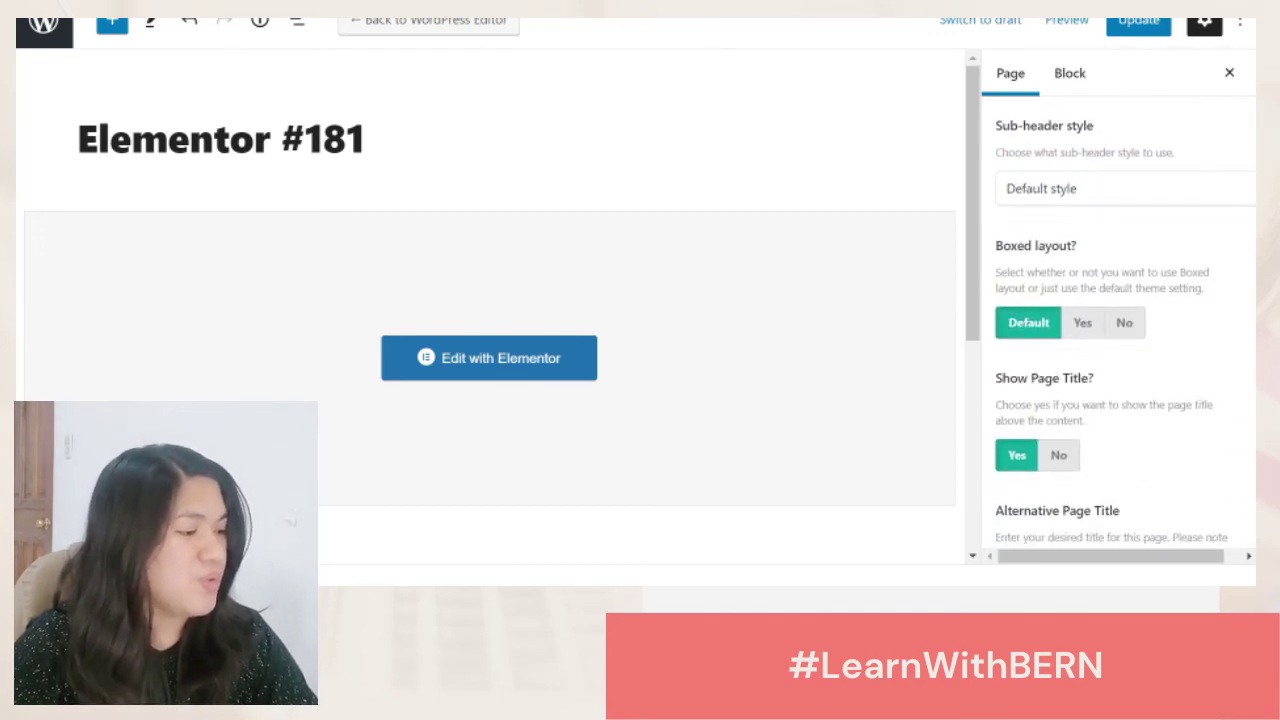
click(1128, 324)
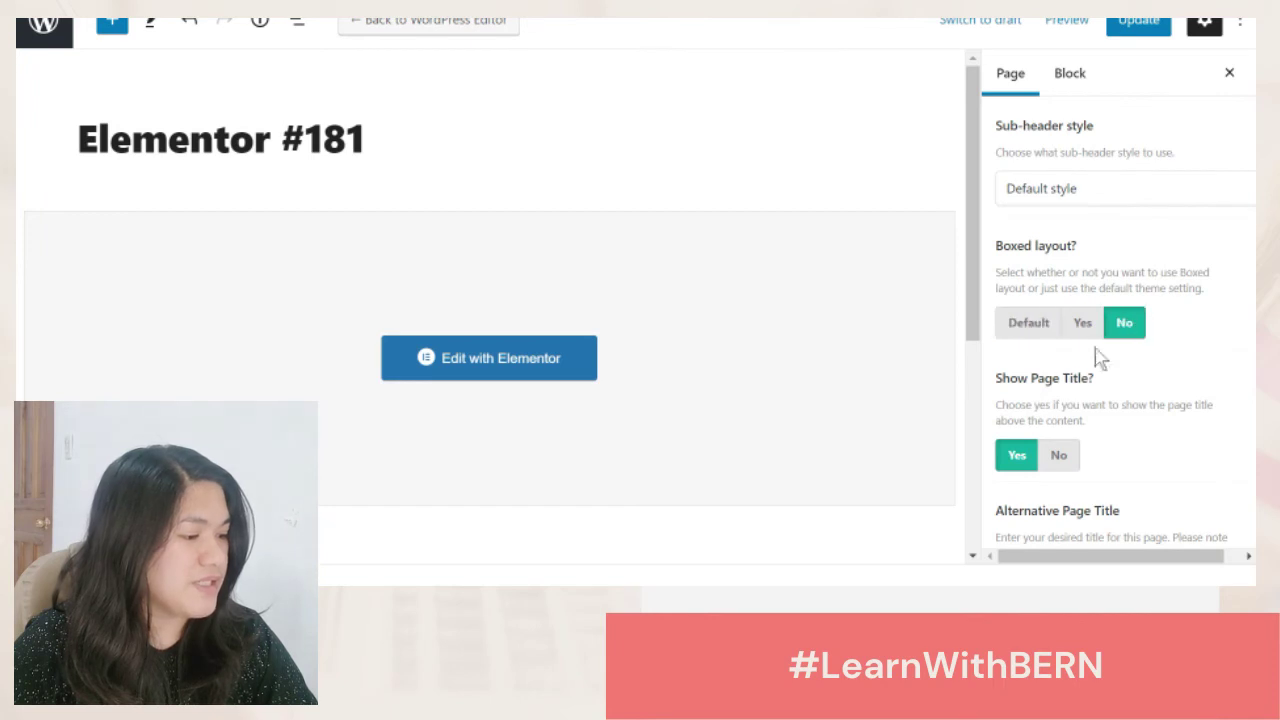
Set the Show Page Title option to No and update the page.
click(1064, 453)
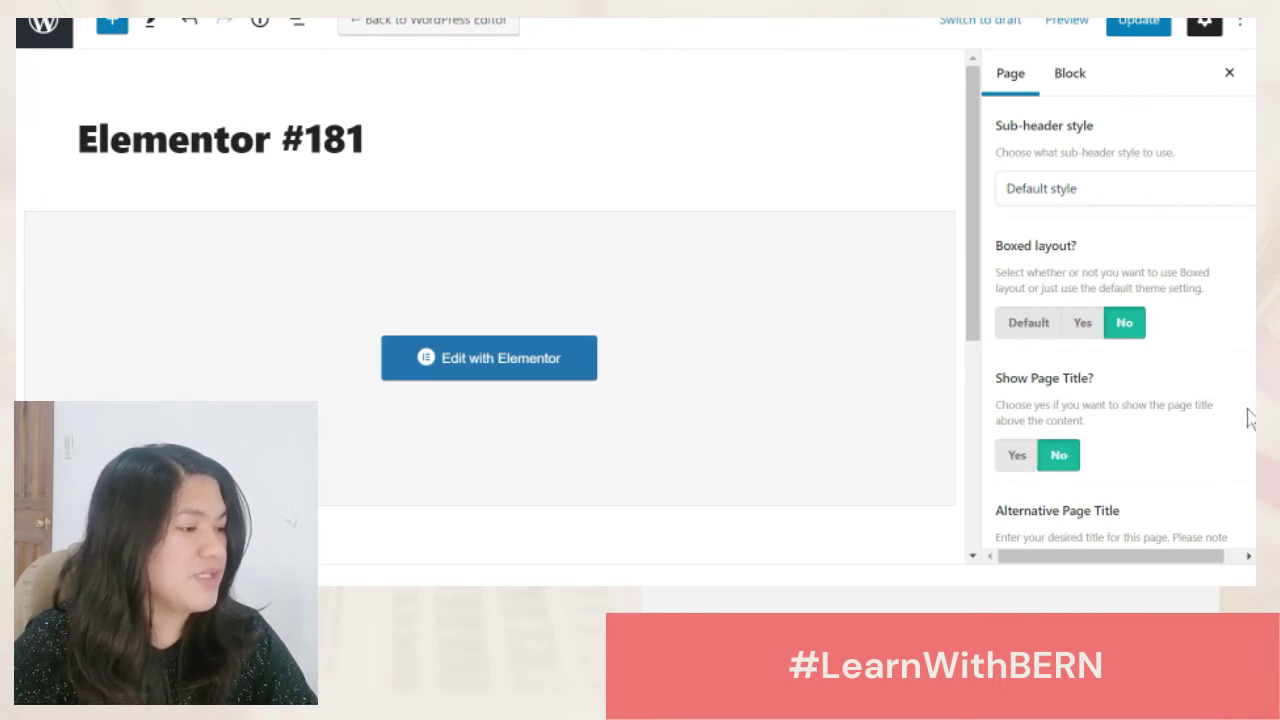
scroll(1118, 320, down, 5)
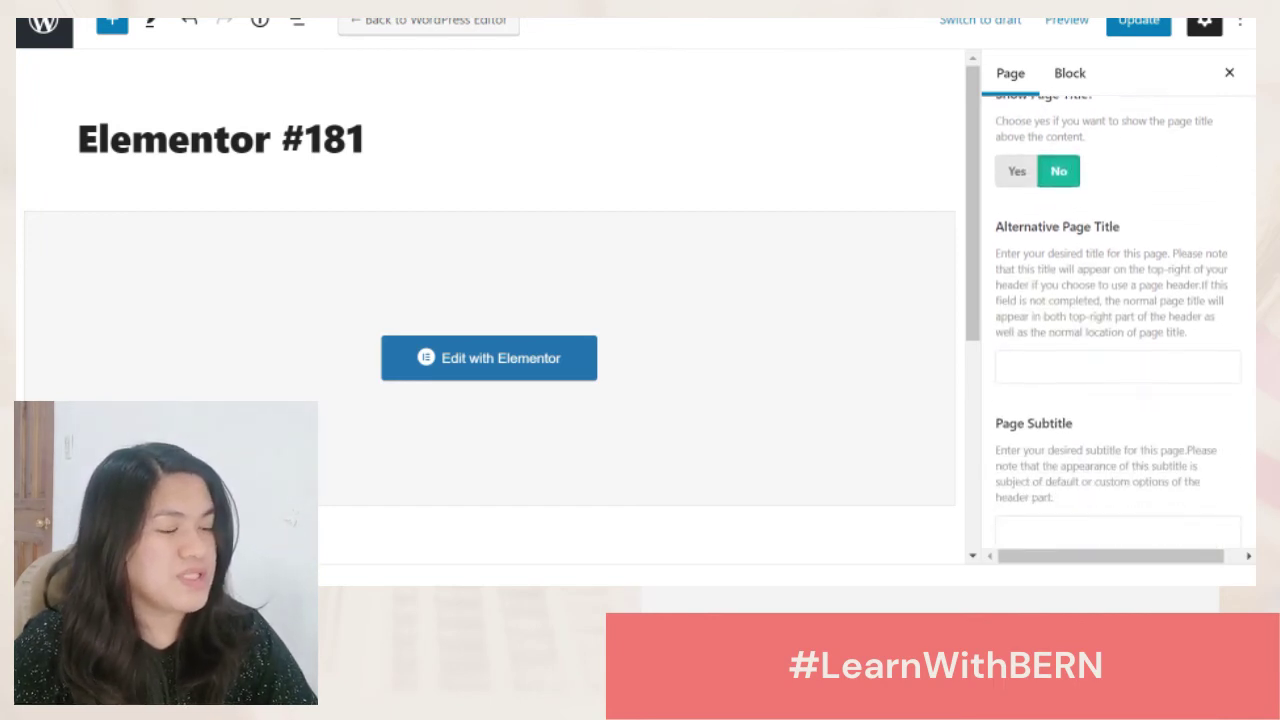
scroll(1118, 320, down, 2)
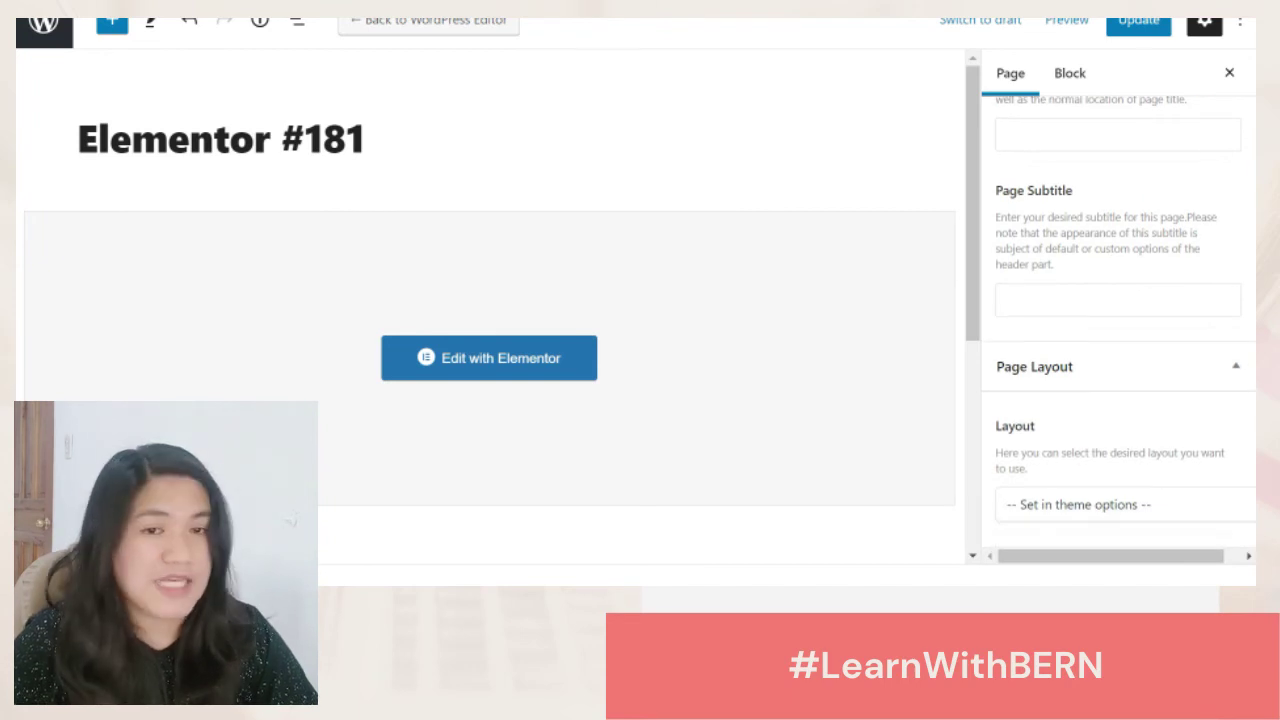
click(1160, 27)
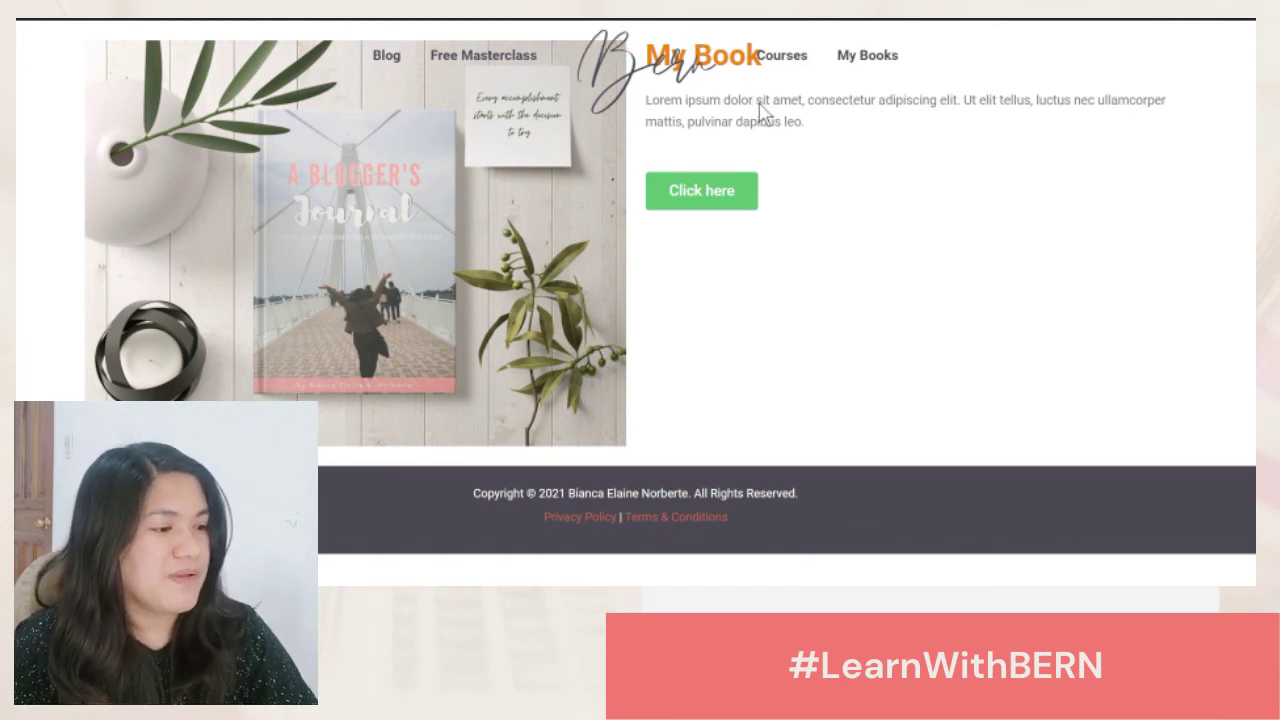
Open the live book page for editing in Elementor.
mouse_move(696, 14)
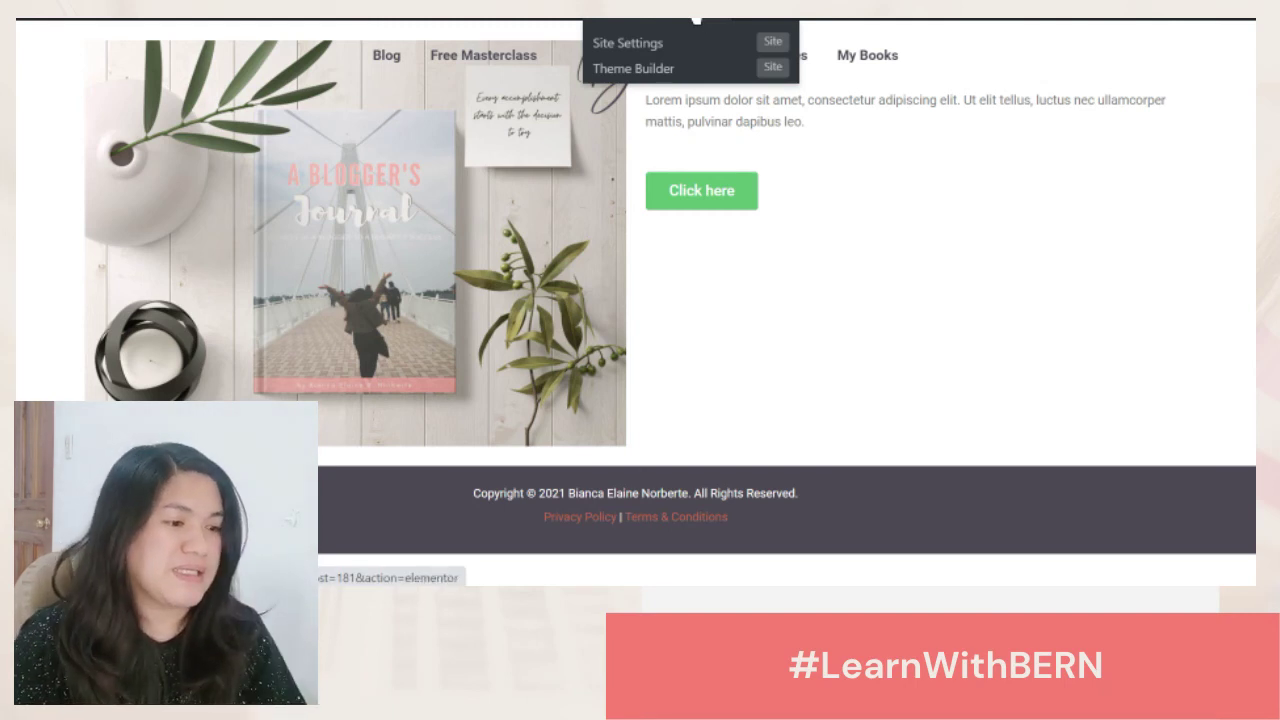
click(696, 16)
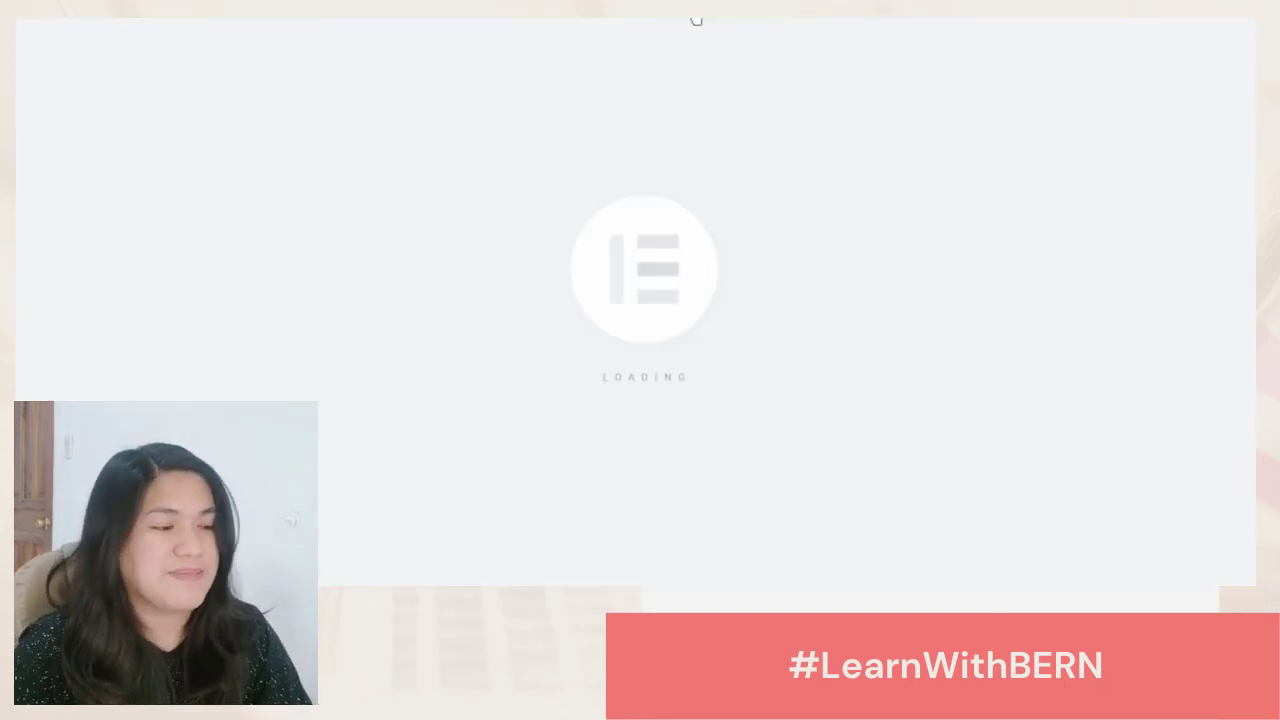